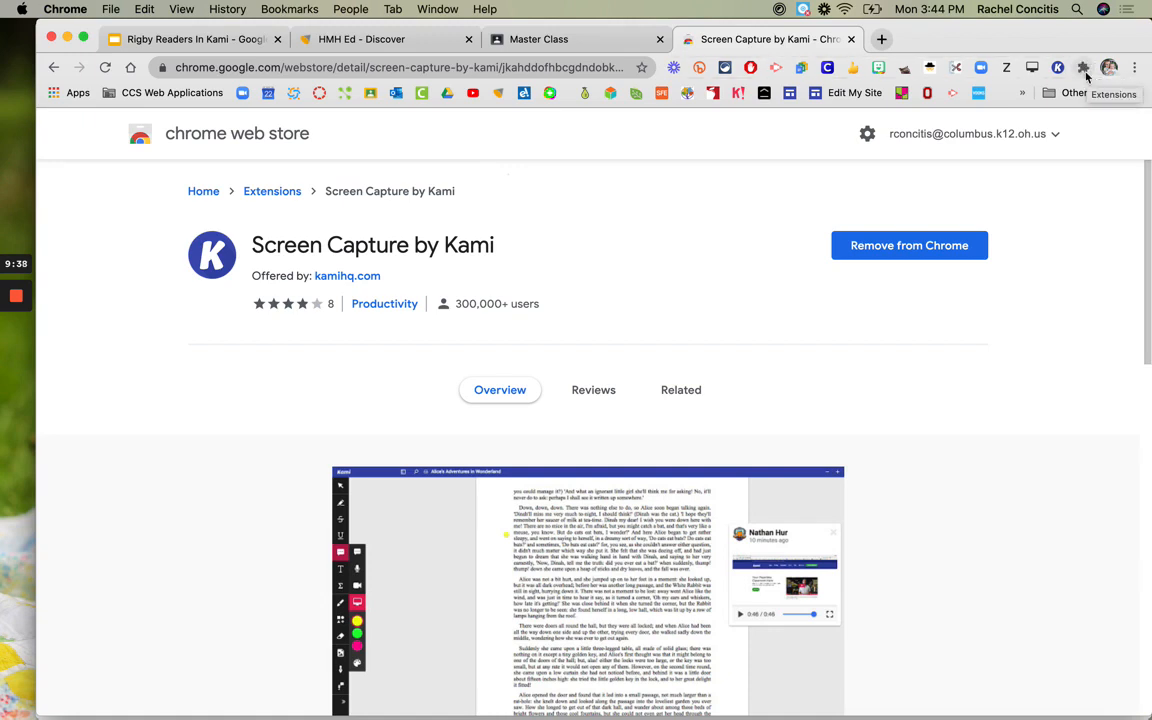
Check which installed Chrome extensions are pinned, including the Kami ones, and close the Screen Capture by Kami store page
left_click(1084, 68)
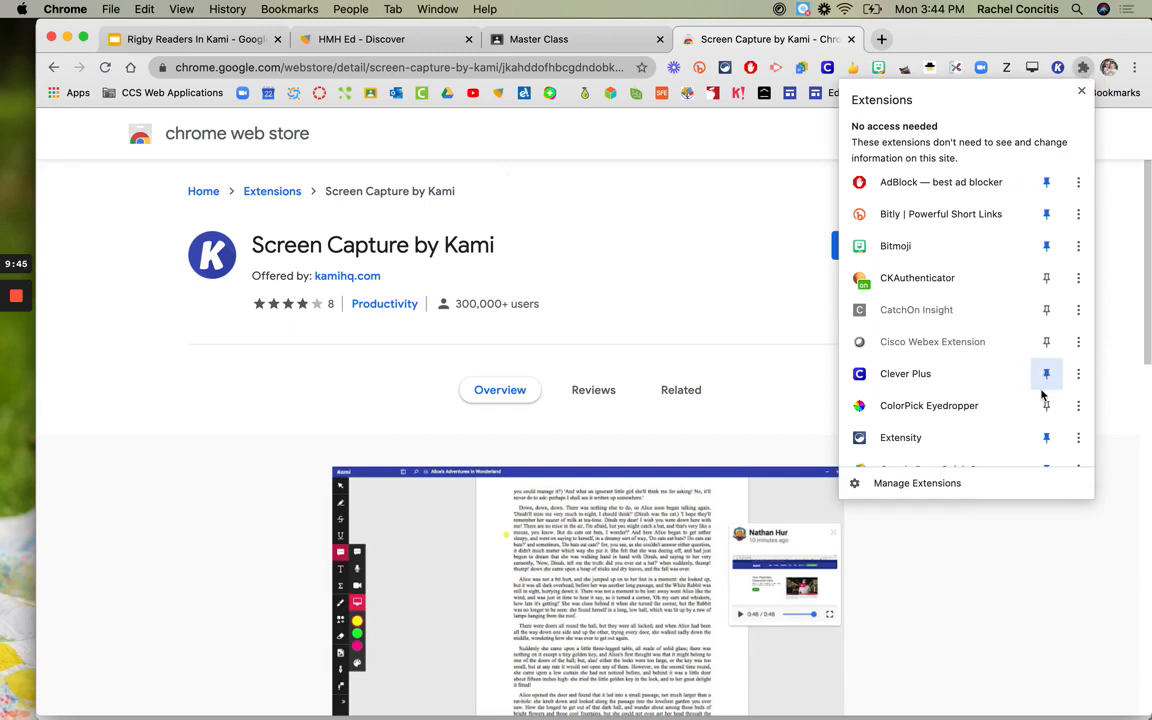
scroll(1043, 396, "down", 5)
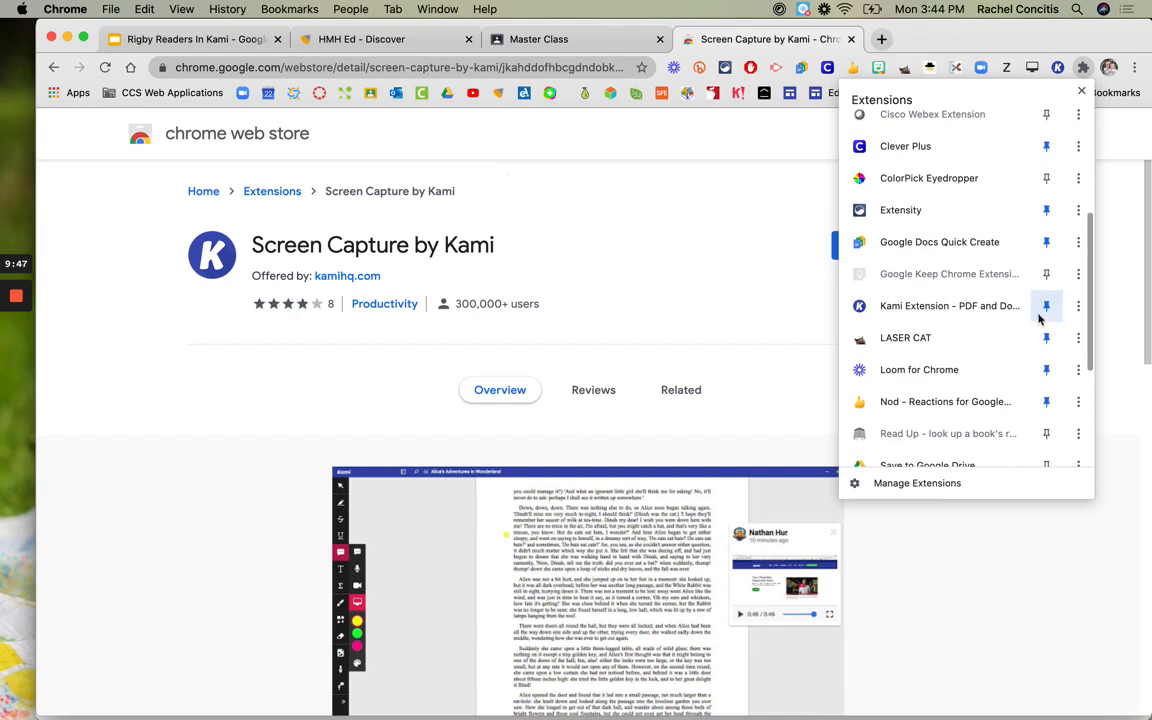
scroll(1036, 404, "down", 3)
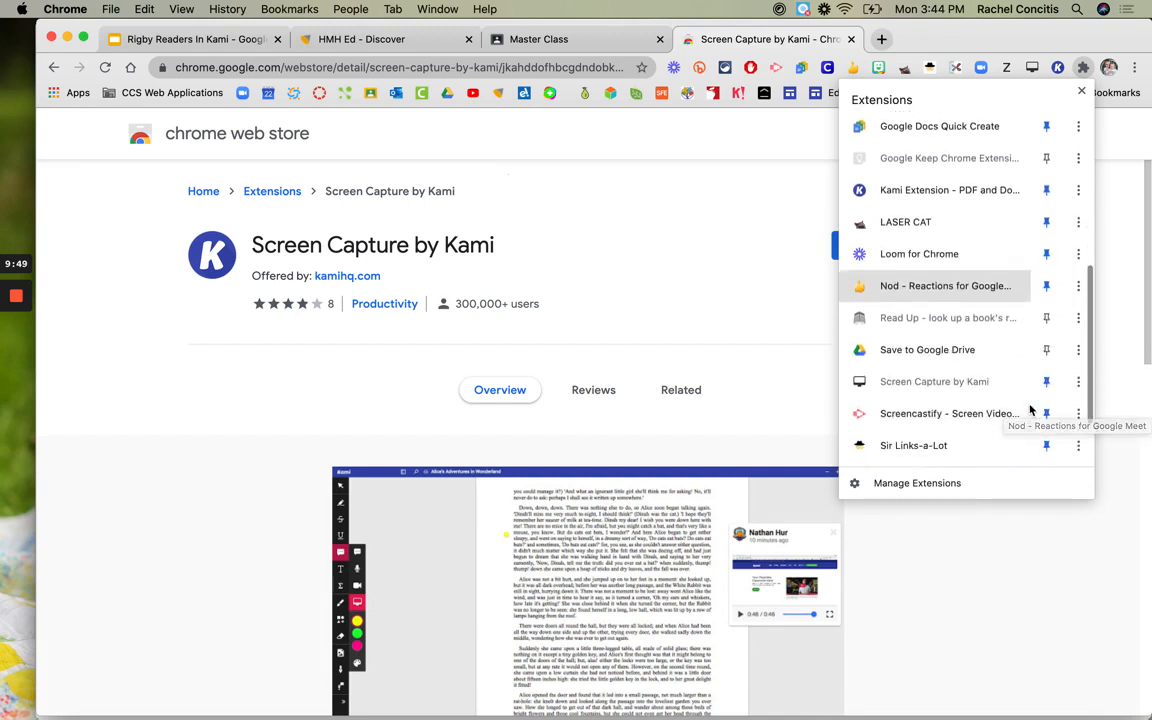
scroll(1031, 410, "down", 1)
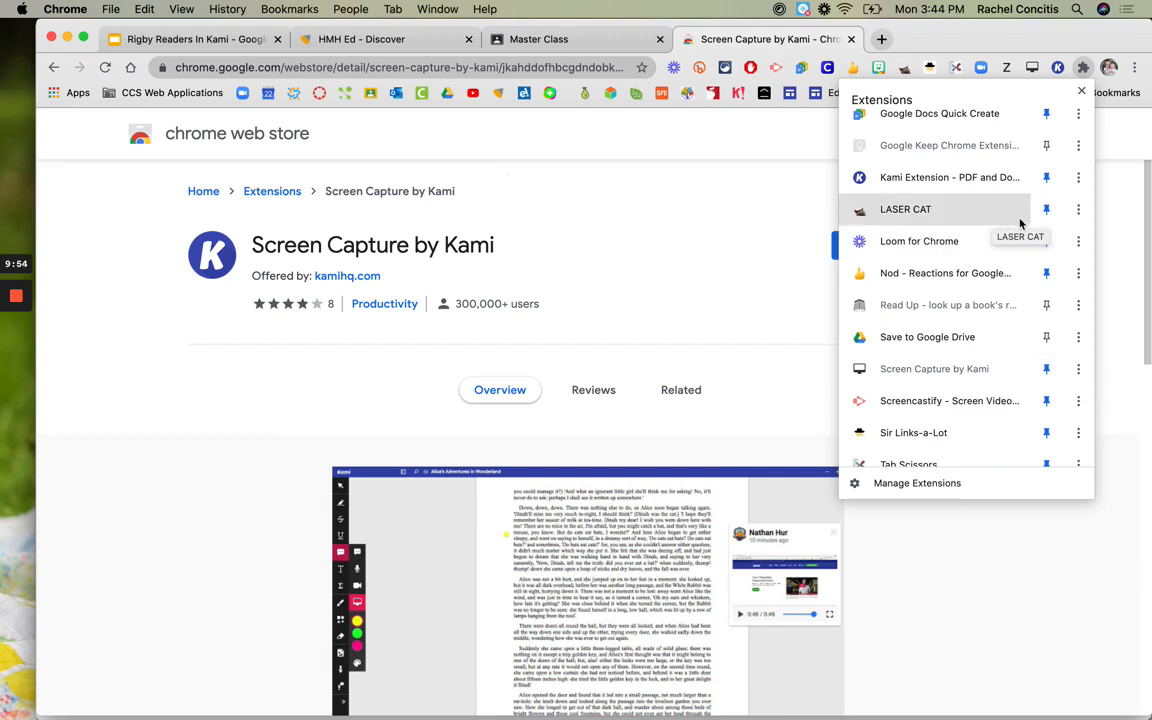
scroll(960, 230, "up", 5)
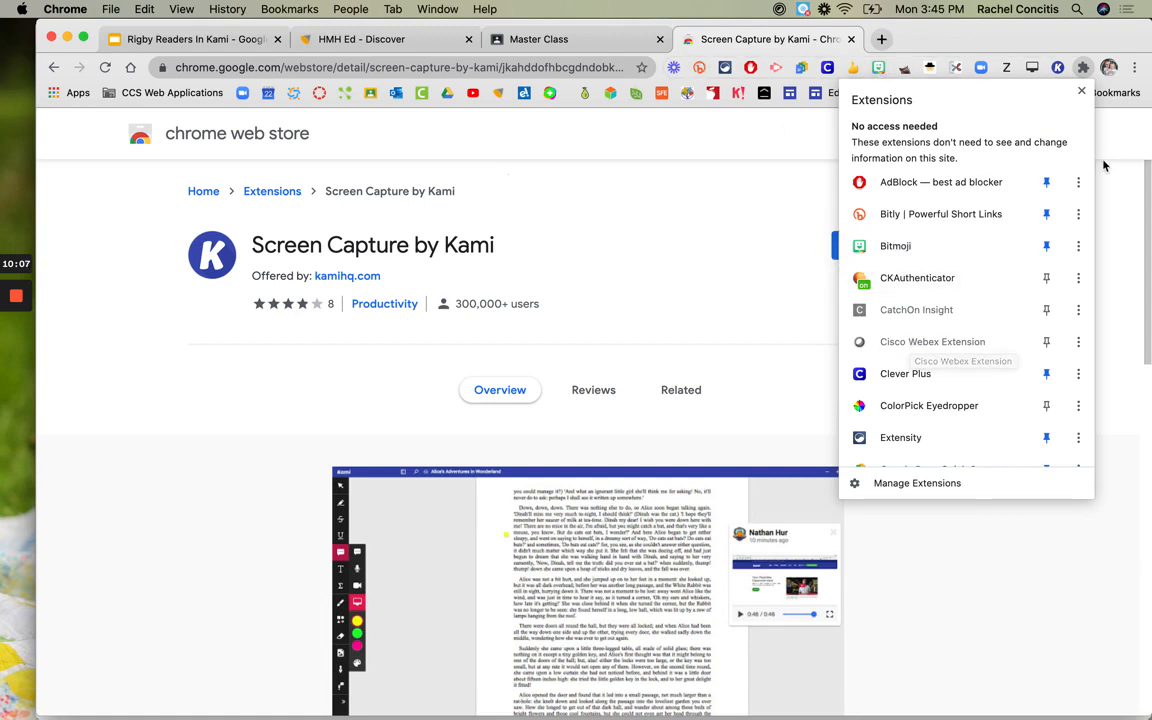
left_click(1084, 68)
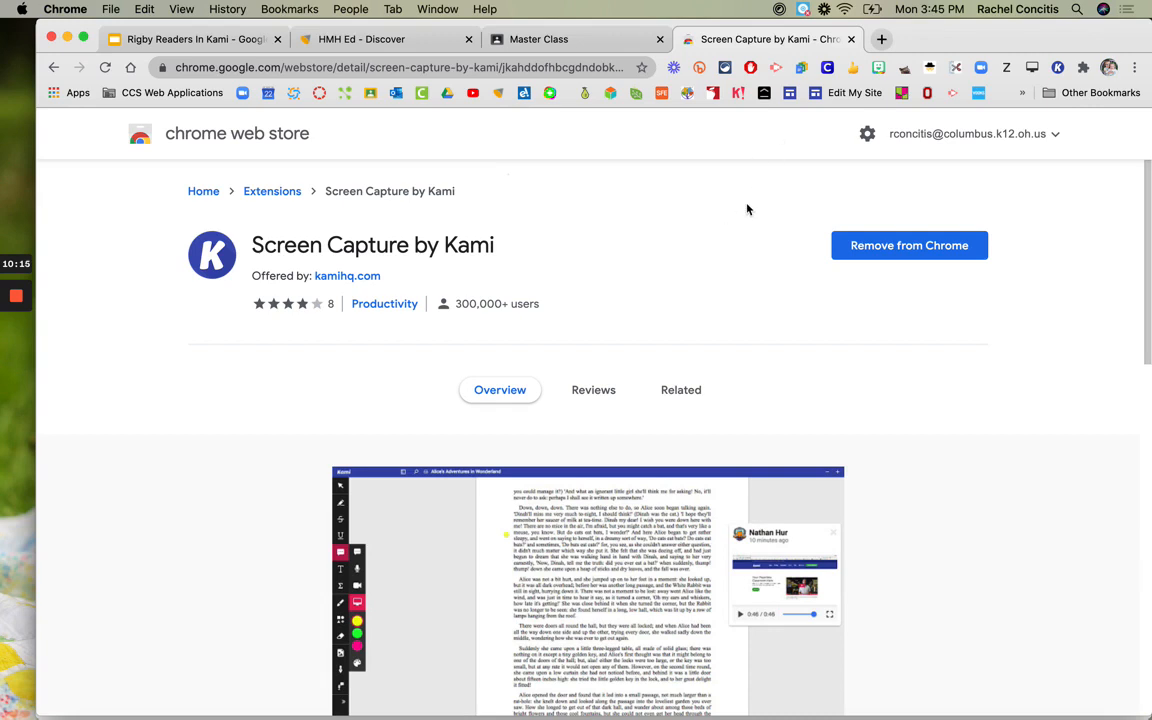
left_click(851, 39)
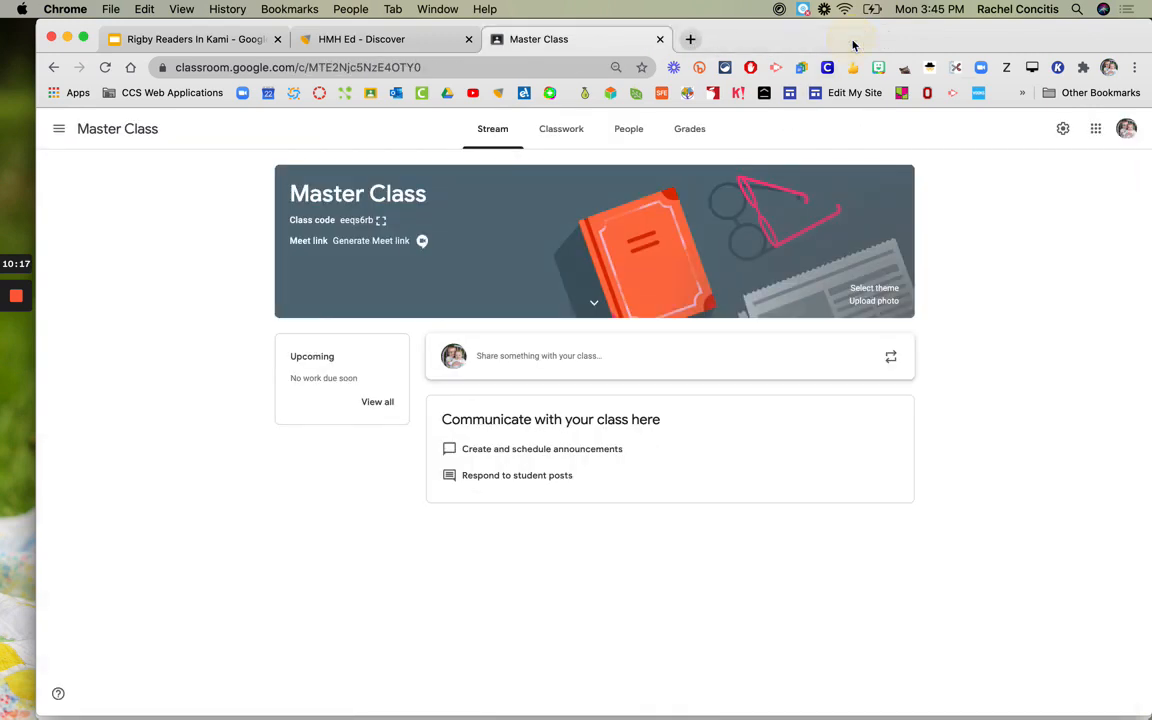
Filter the HMH Ed search results for "working dogs" to the Leveled Readers (PDF) component
left_click(366, 39)
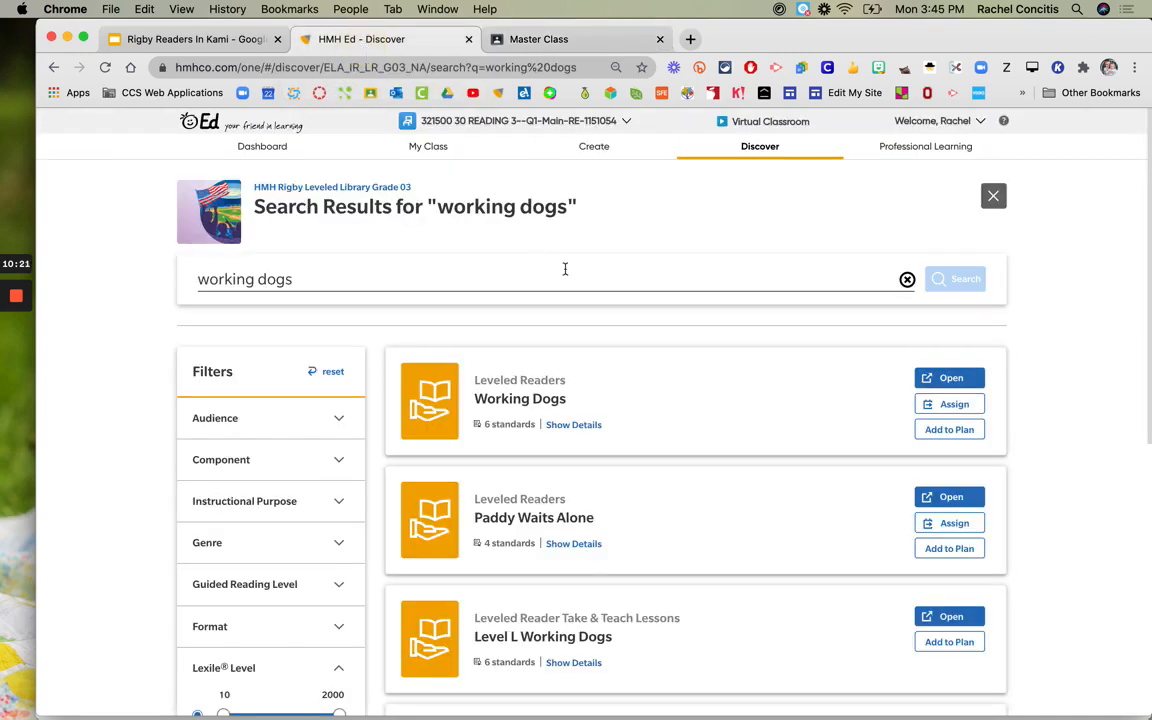
scroll(565, 269, "down", 3)
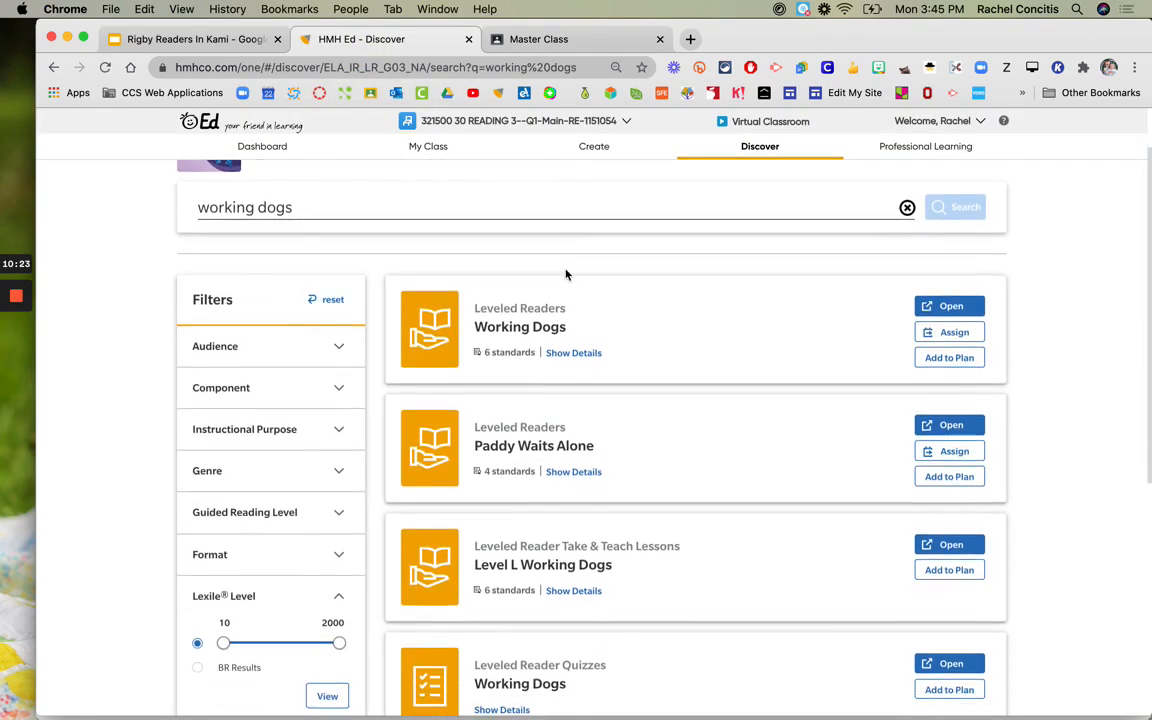
scroll(566, 270, "down", 1)
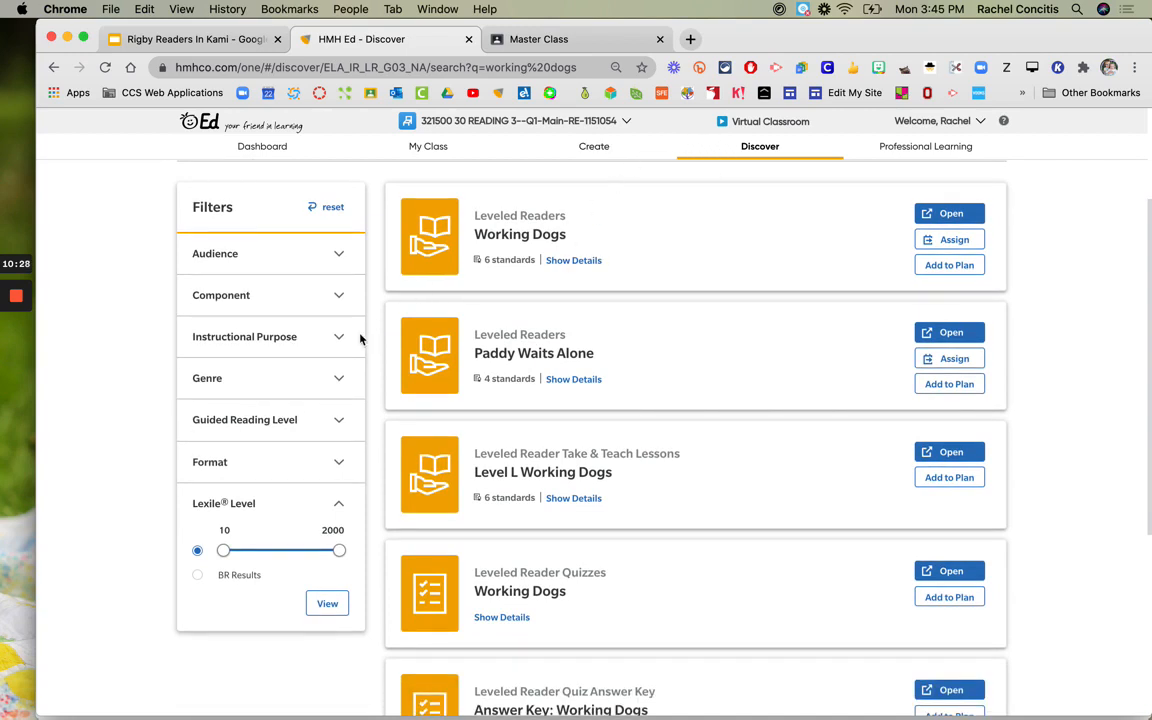
scroll(360, 334, "down", 1)
scroll(360, 385, "up", 1)
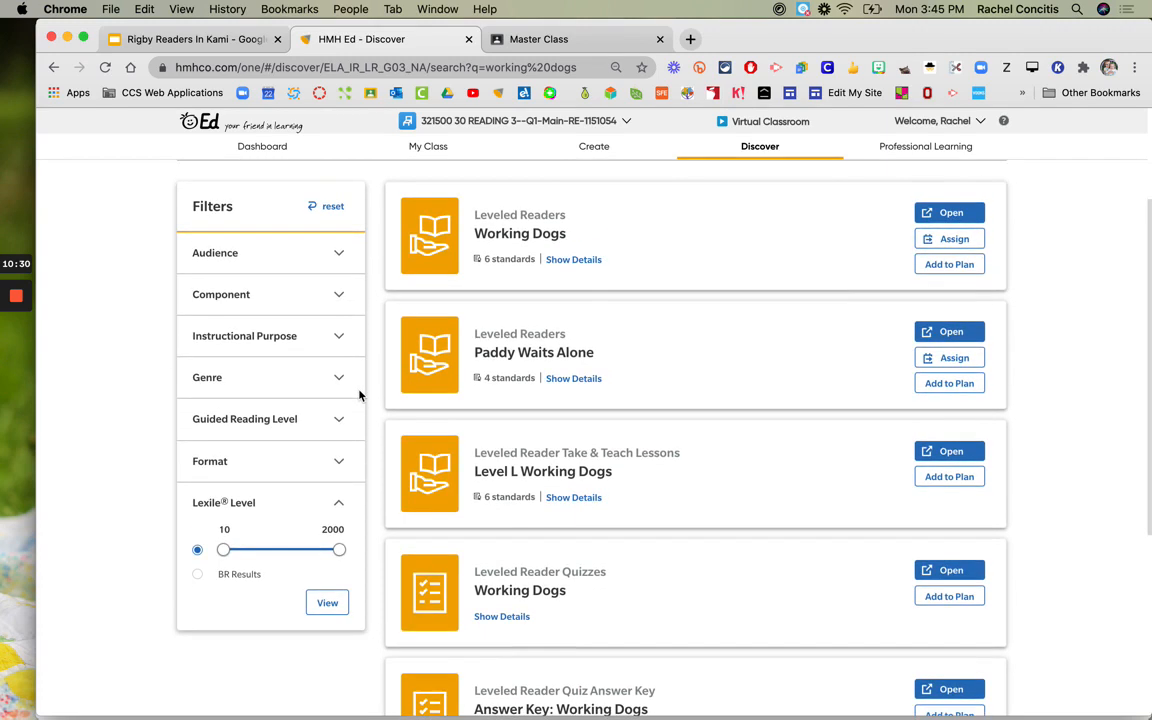
left_click(341, 419)
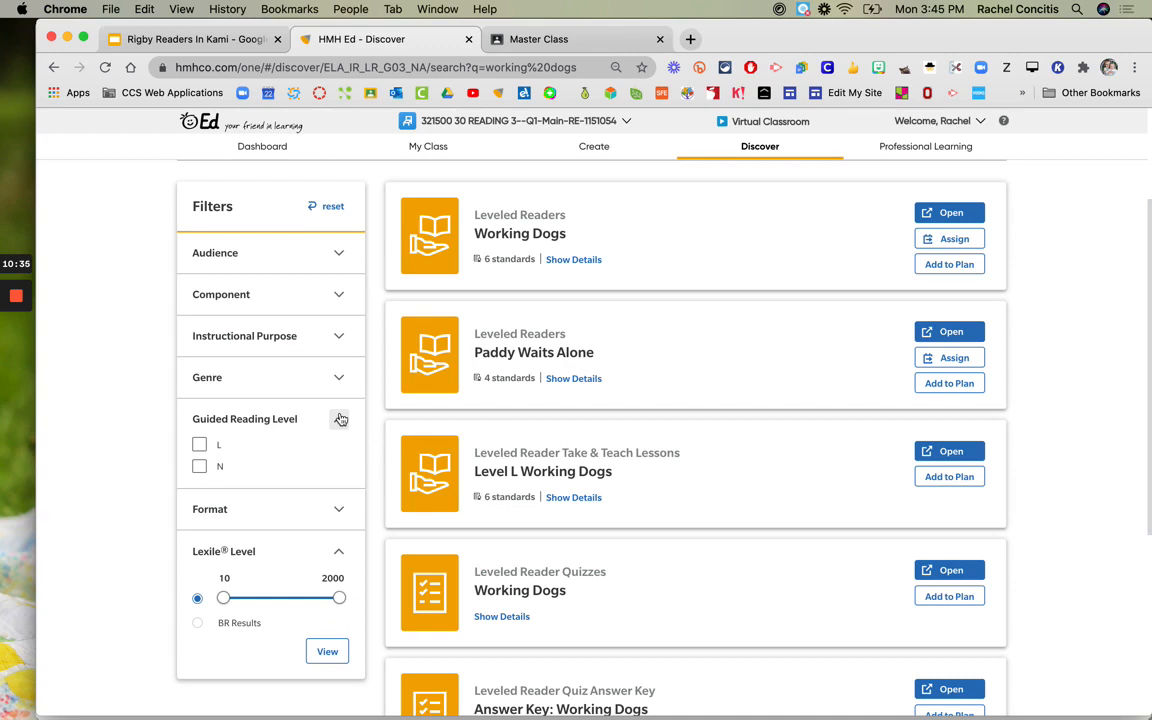
left_click(339, 295)
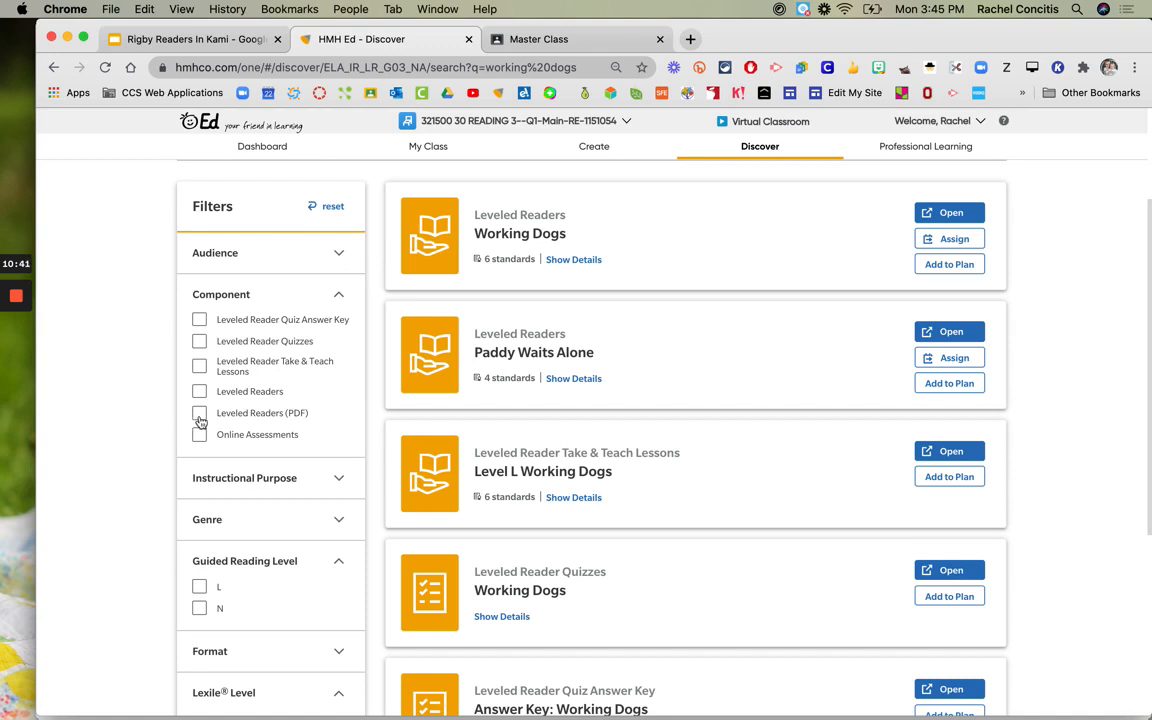
left_click(200, 419)
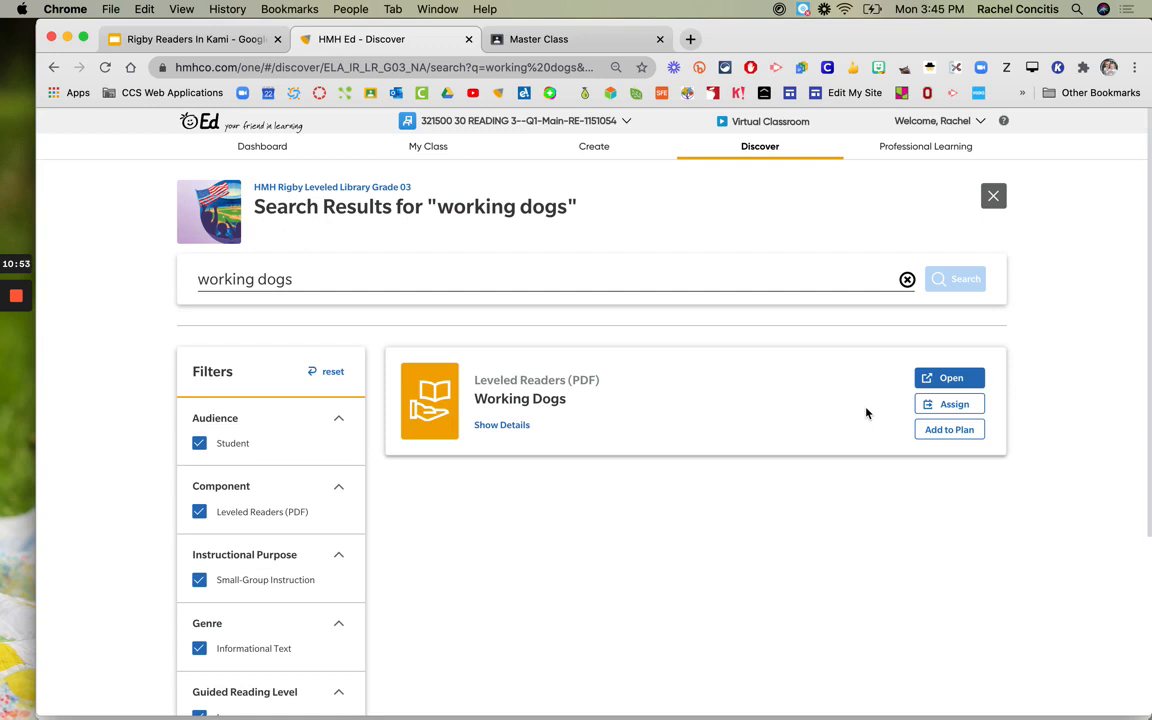
Open the Working Dogs PDF, save it to the Desktop as 3re_lr_l_workingdogs, and close the HMH Ed Discover page
left_click(945, 380)
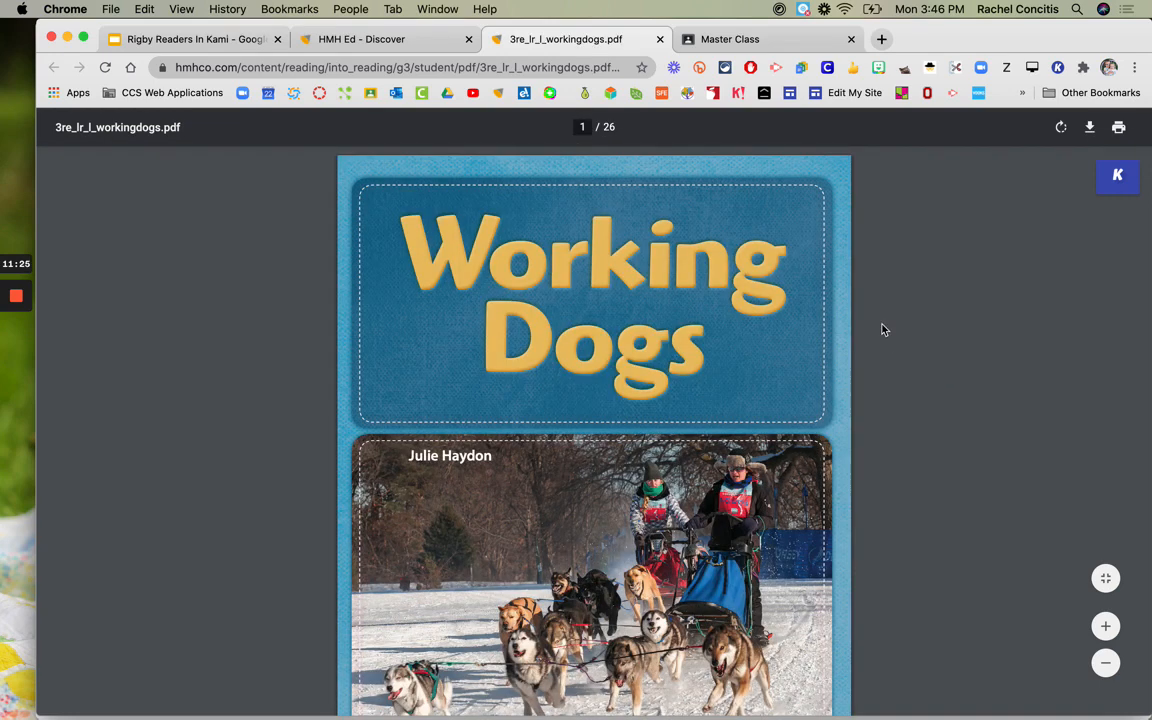
left_click(1090, 127)
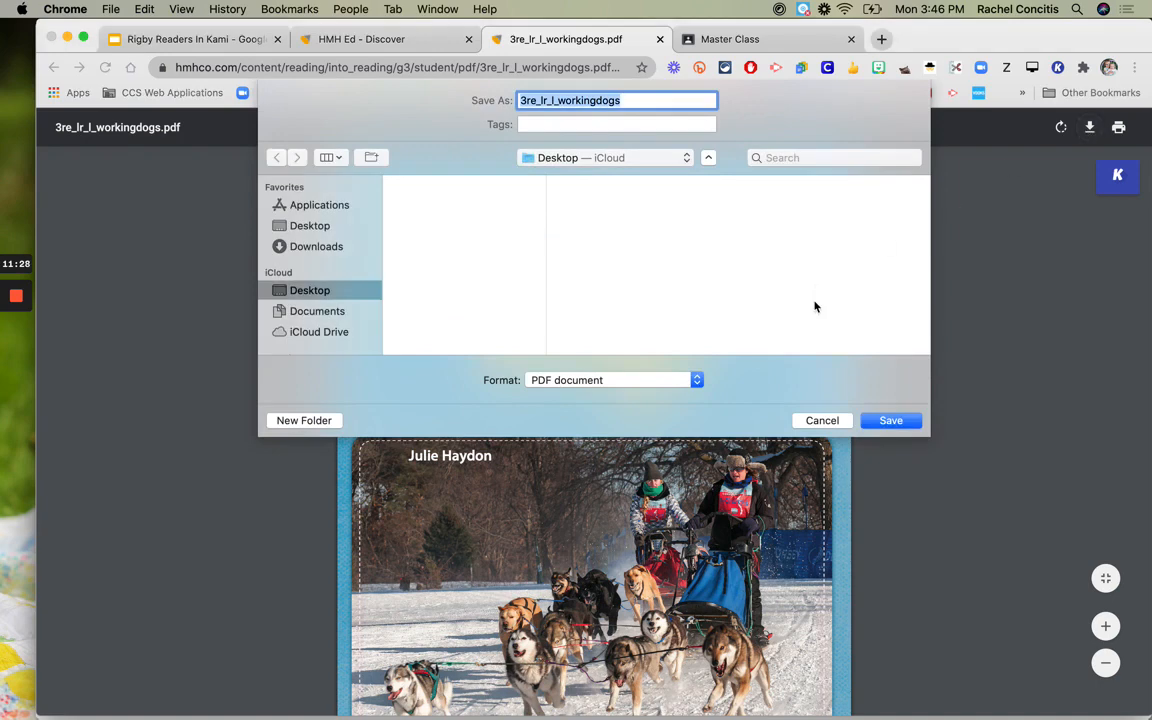
left_click(886, 420)
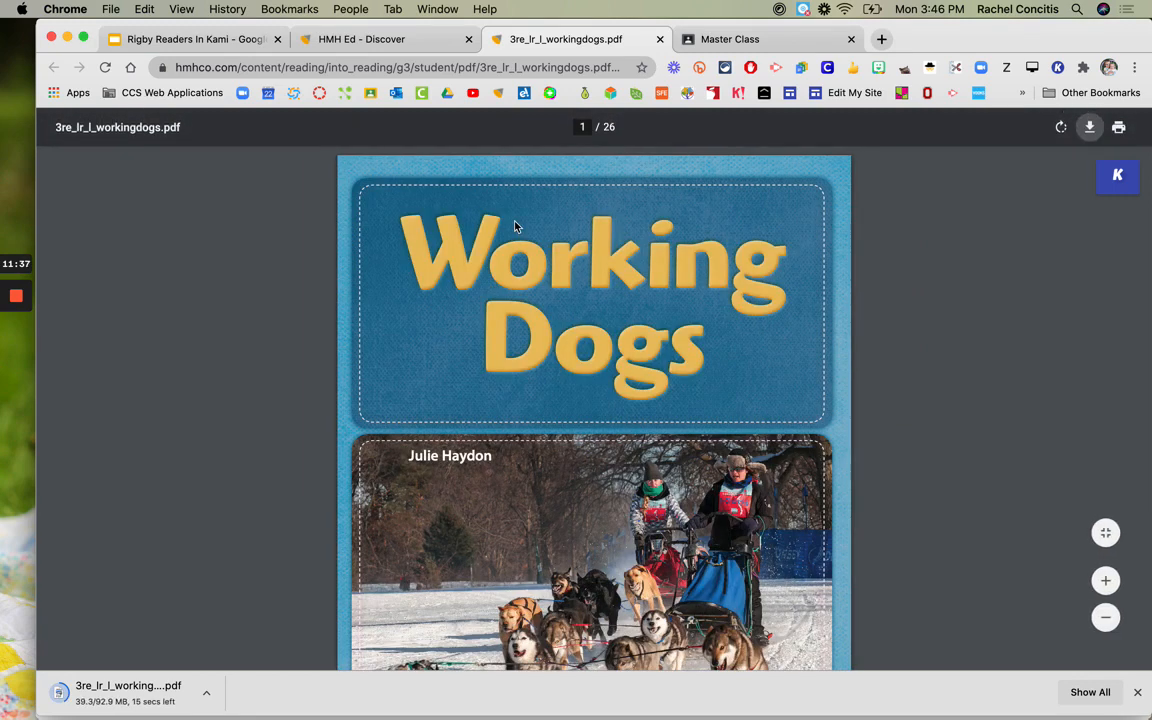
left_click(467, 40)
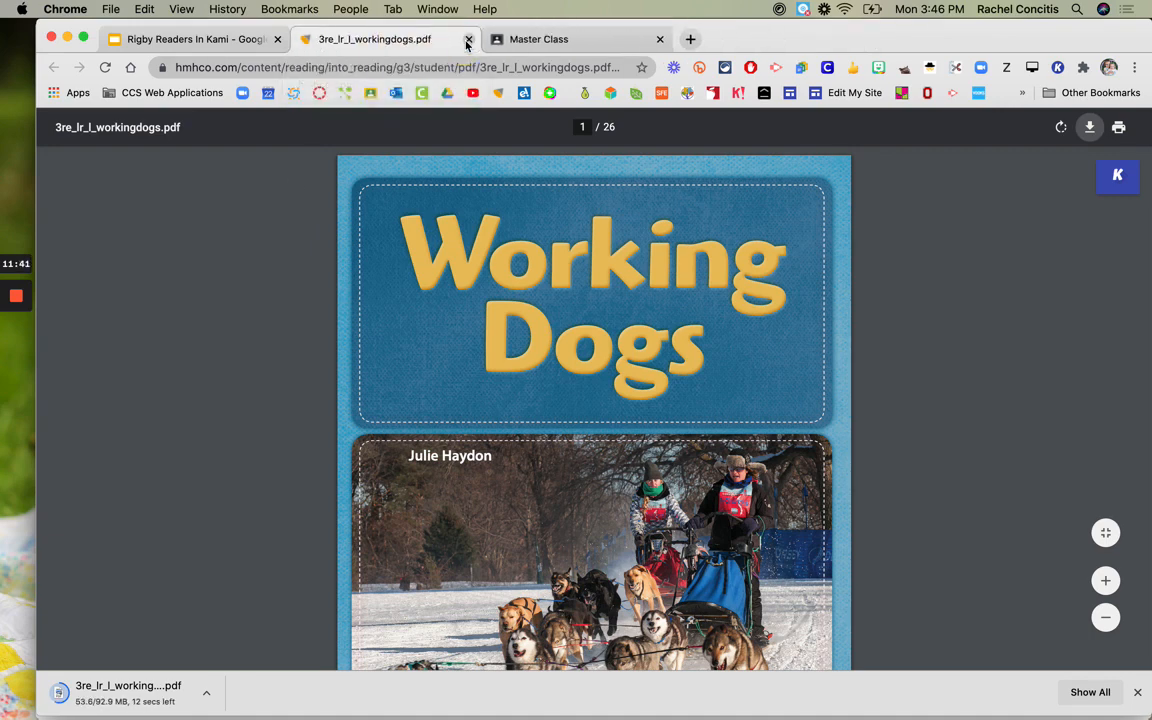
Start a new Kami assignment in the Classwork section of the Master Class in Google Classroom
left_click(572, 41)
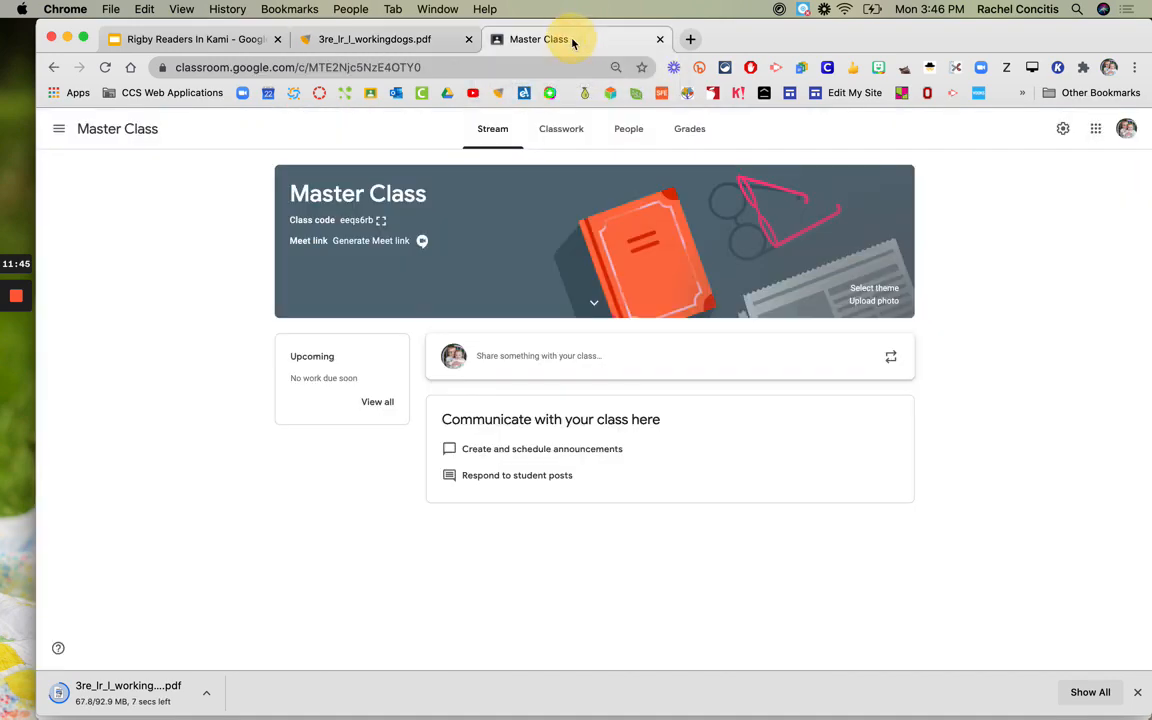
left_click(556, 136)
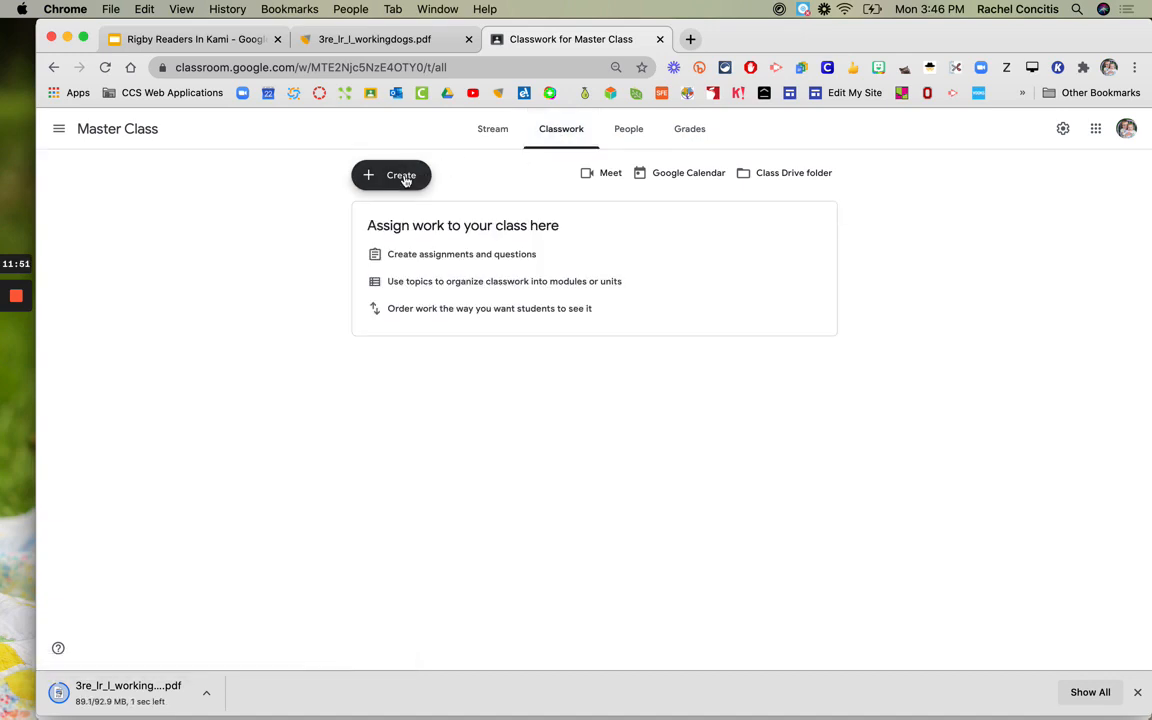
left_click(405, 178)
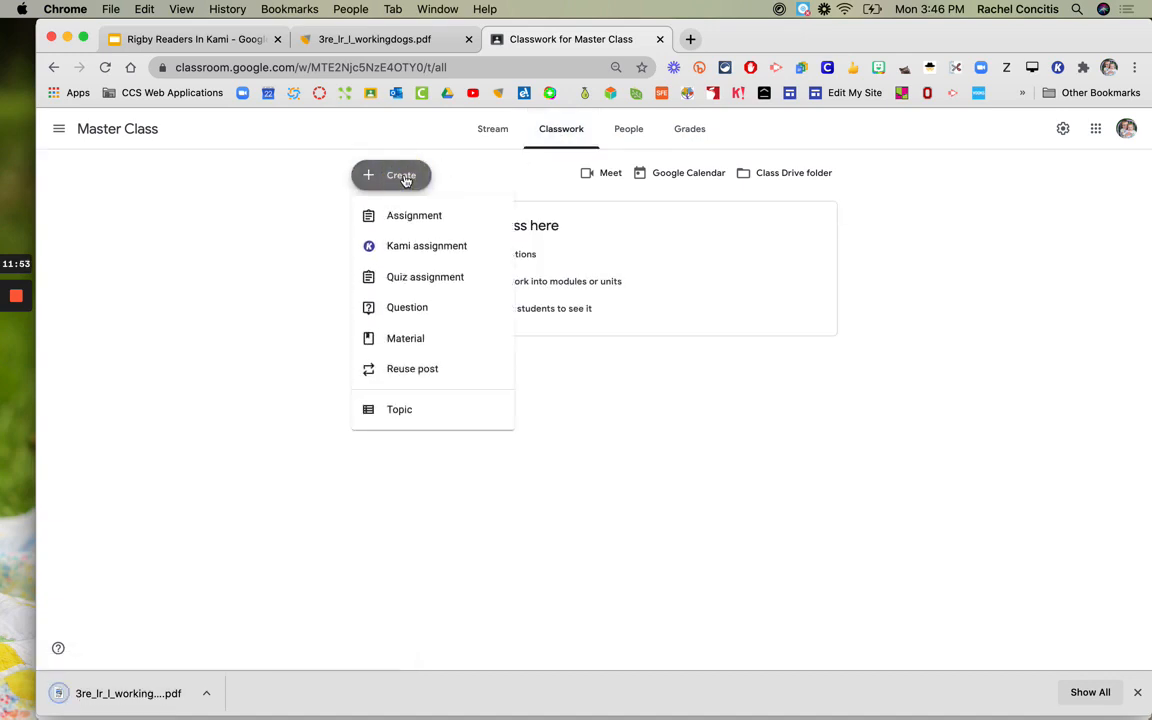
left_click(395, 256)
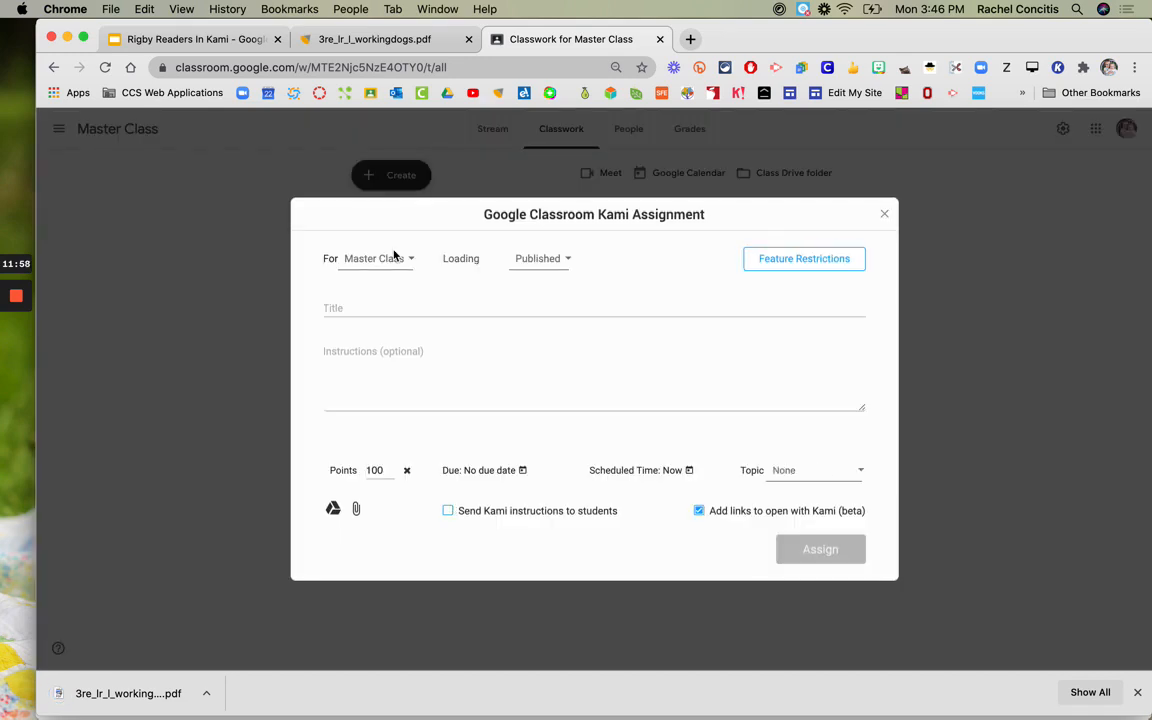
Title the Kami assignment "Working Dogs Rigby Reader"
left_click(393, 308)
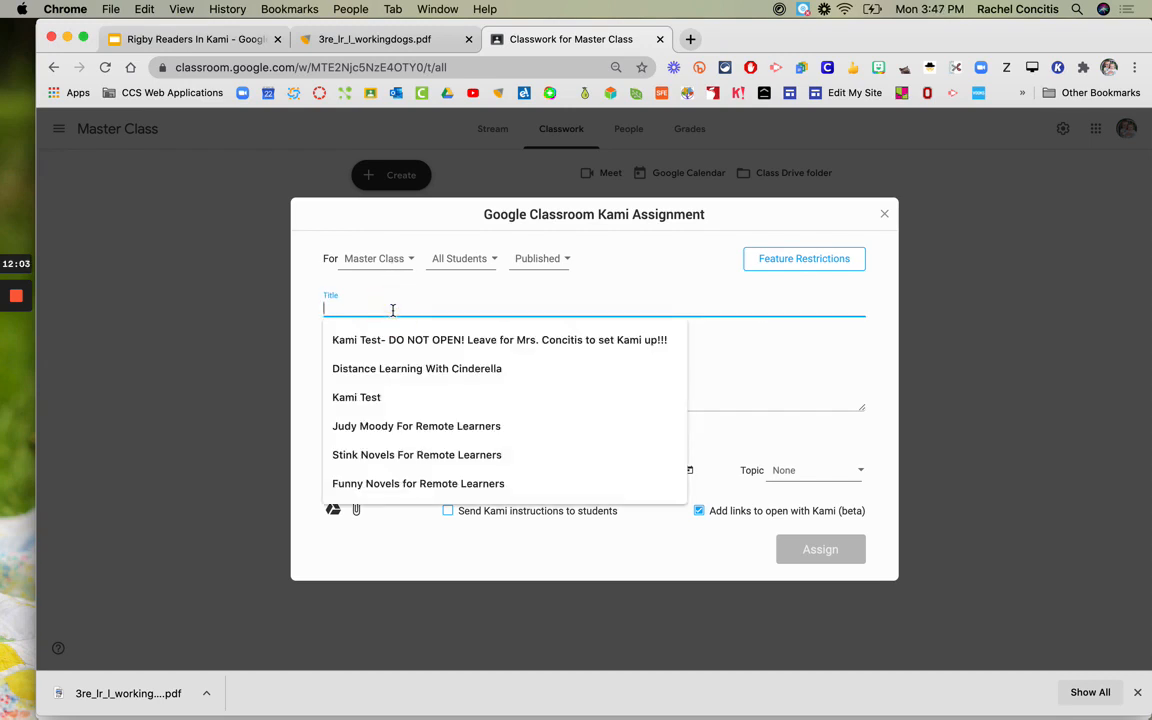
type("Worki")
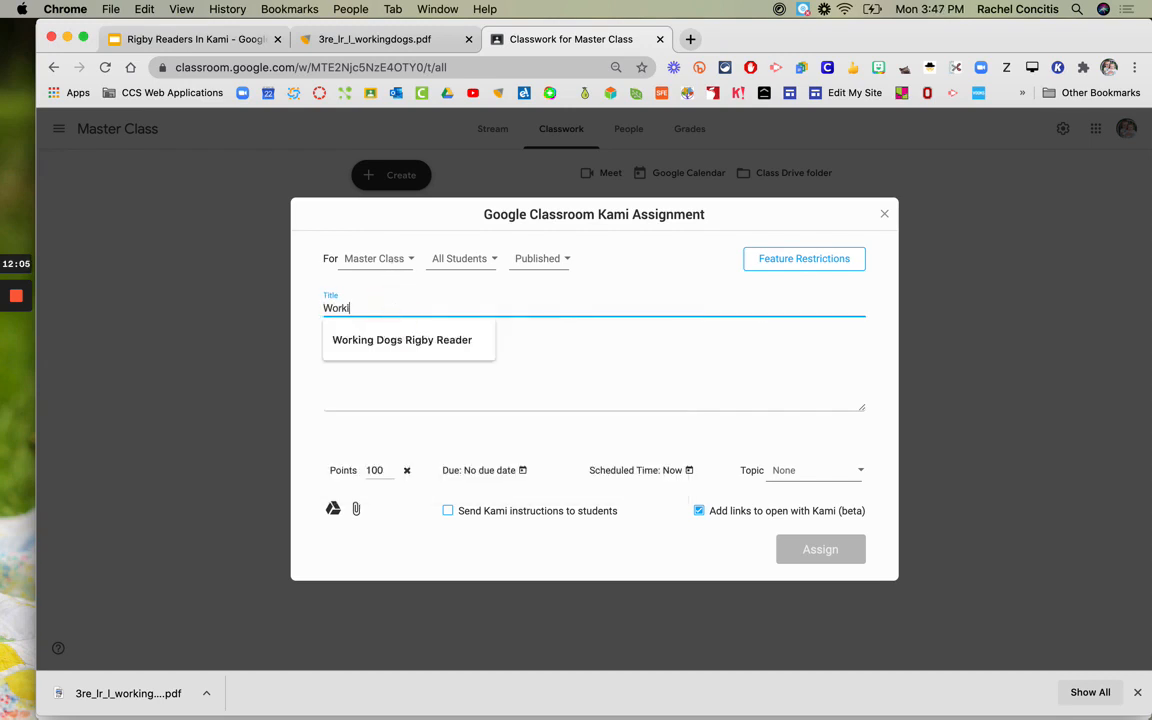
type("ng Dogs Rigby Reader")
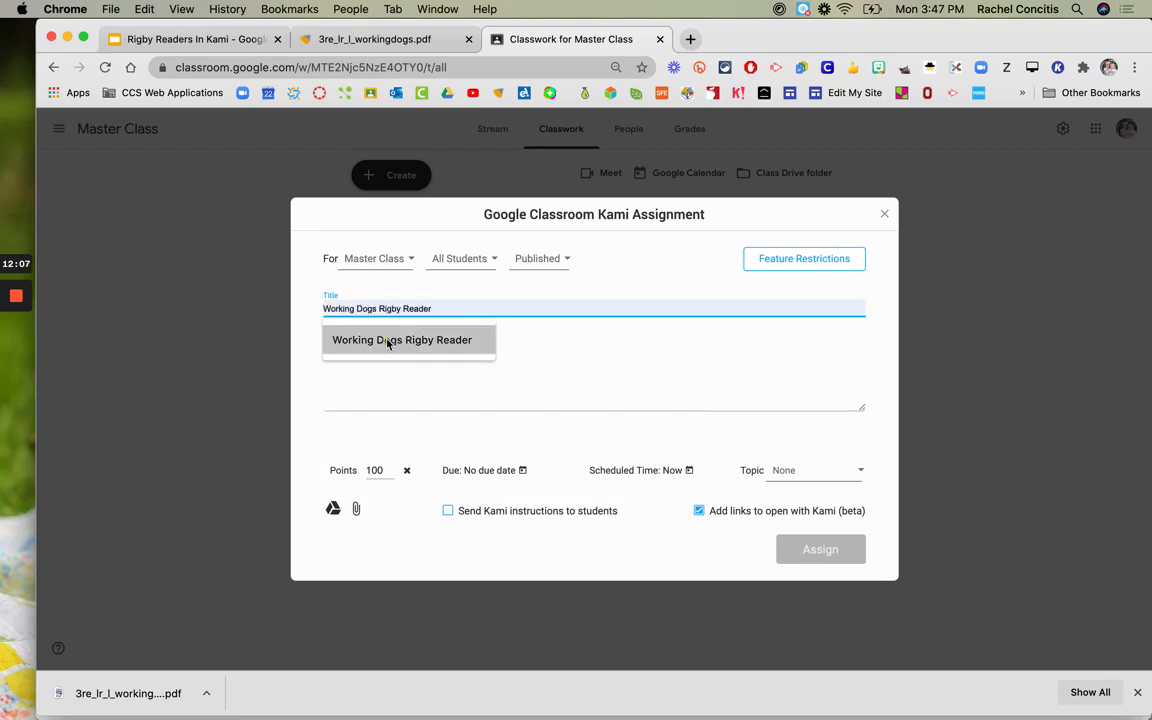
left_click(387, 340)
Add the instructions "Leave a voice comment as you read each page." and set the assignment's points to 10
left_click(375, 369)
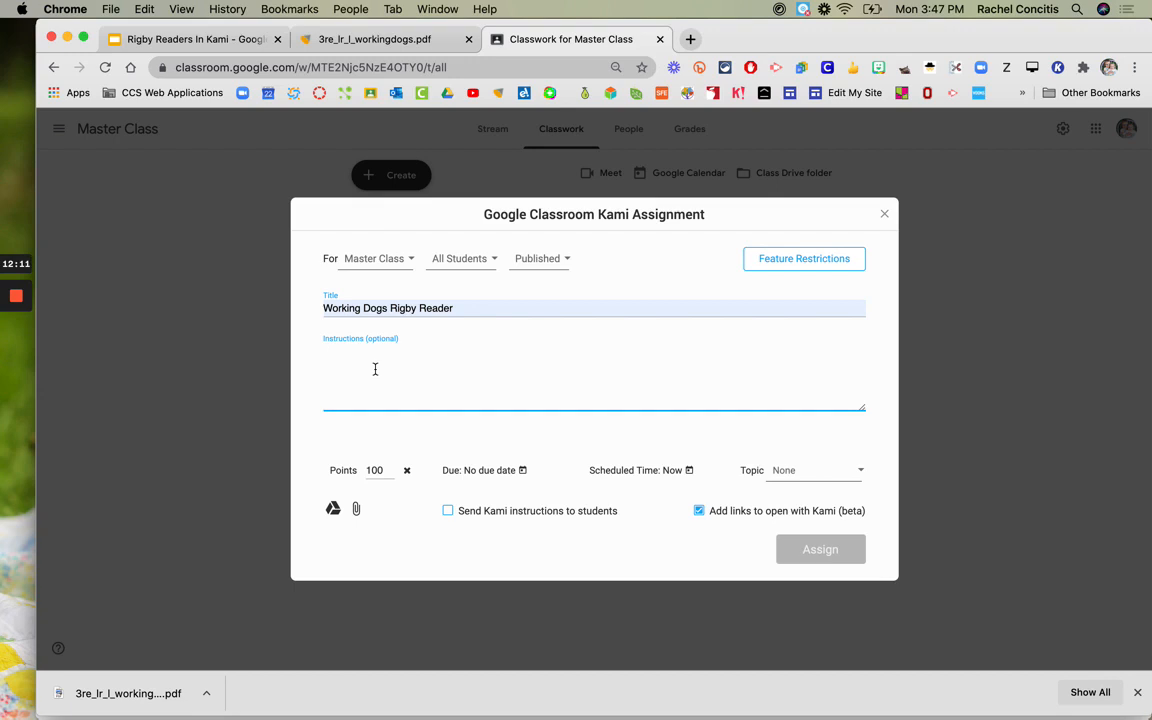
type("Leave a voice comment as you rea")
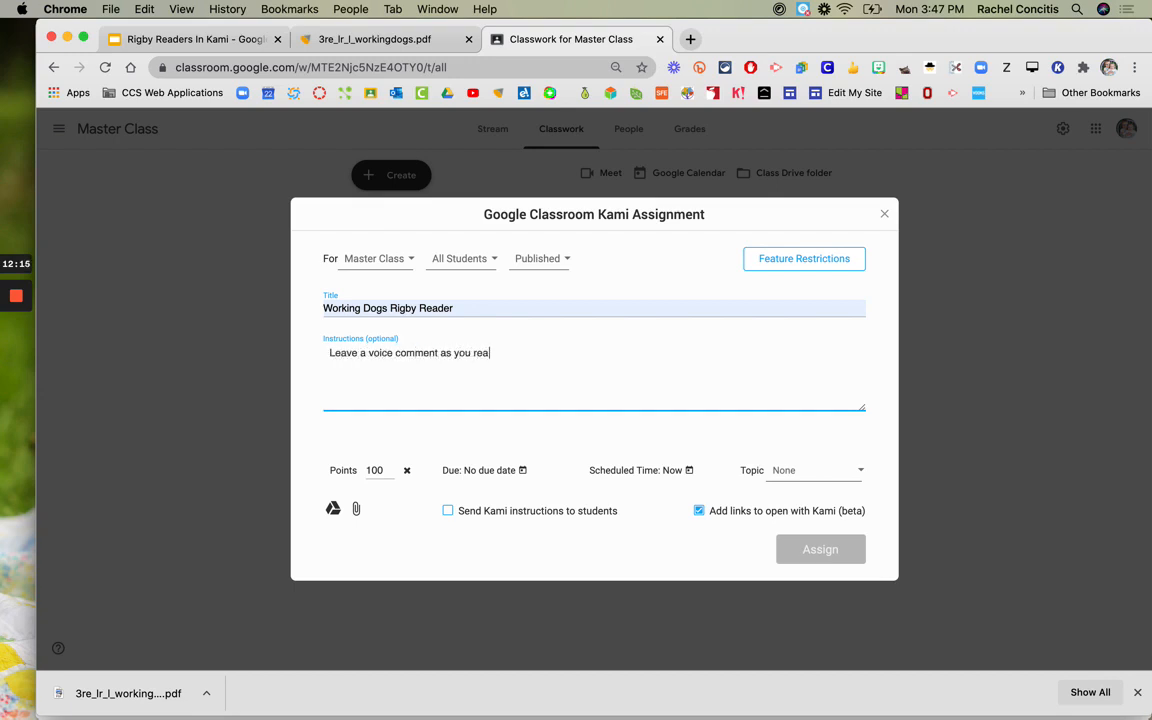
type("d each page.")
left_click(386, 469)
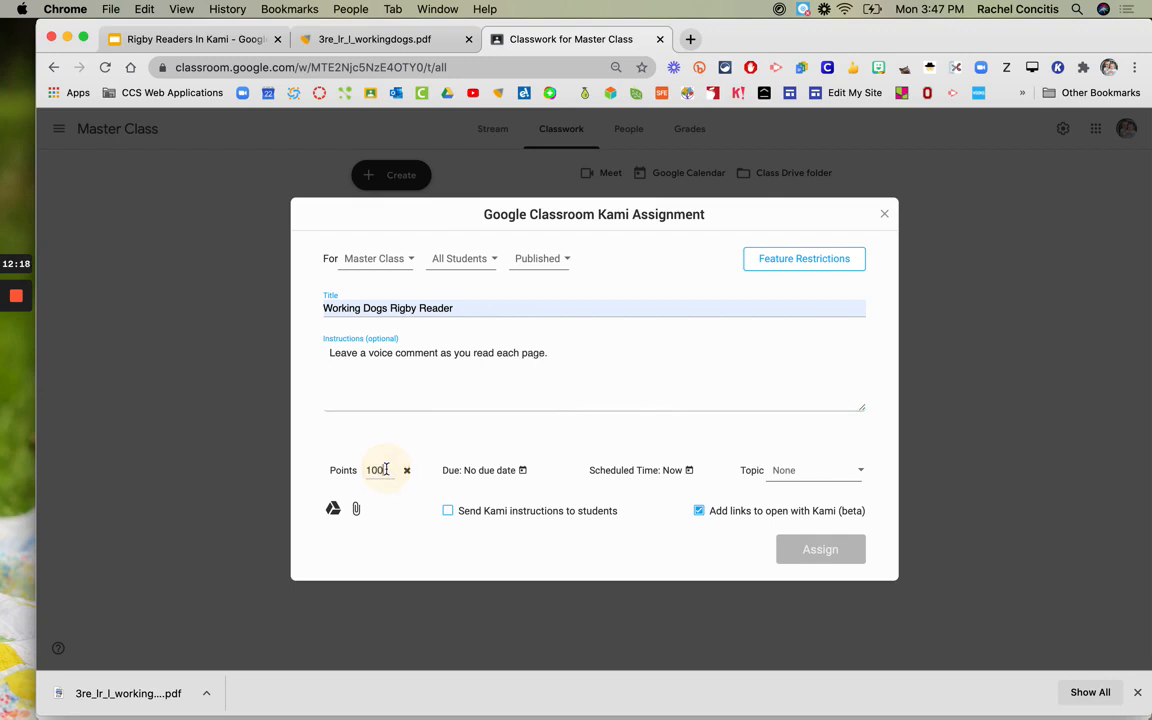
key("BackSpace")
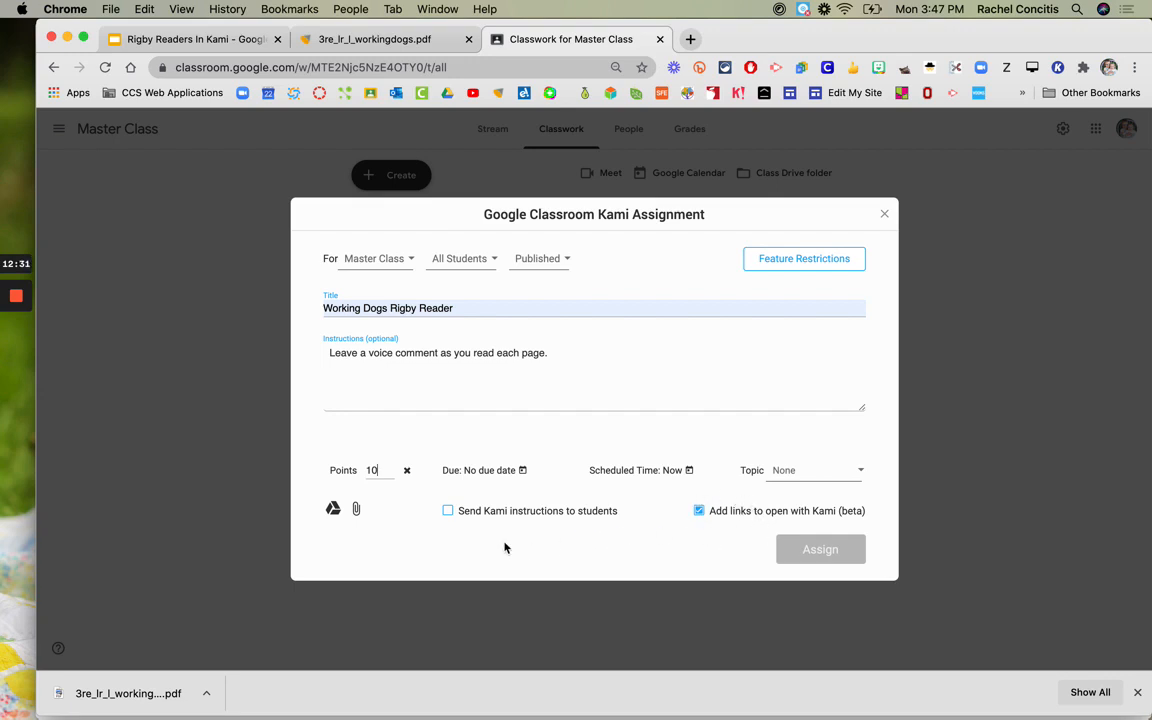
Attach the file 3re_lr_l_workingdogs.pdf from the Desktop to the Kami assignment
left_click(357, 512)
left_click(357, 511)
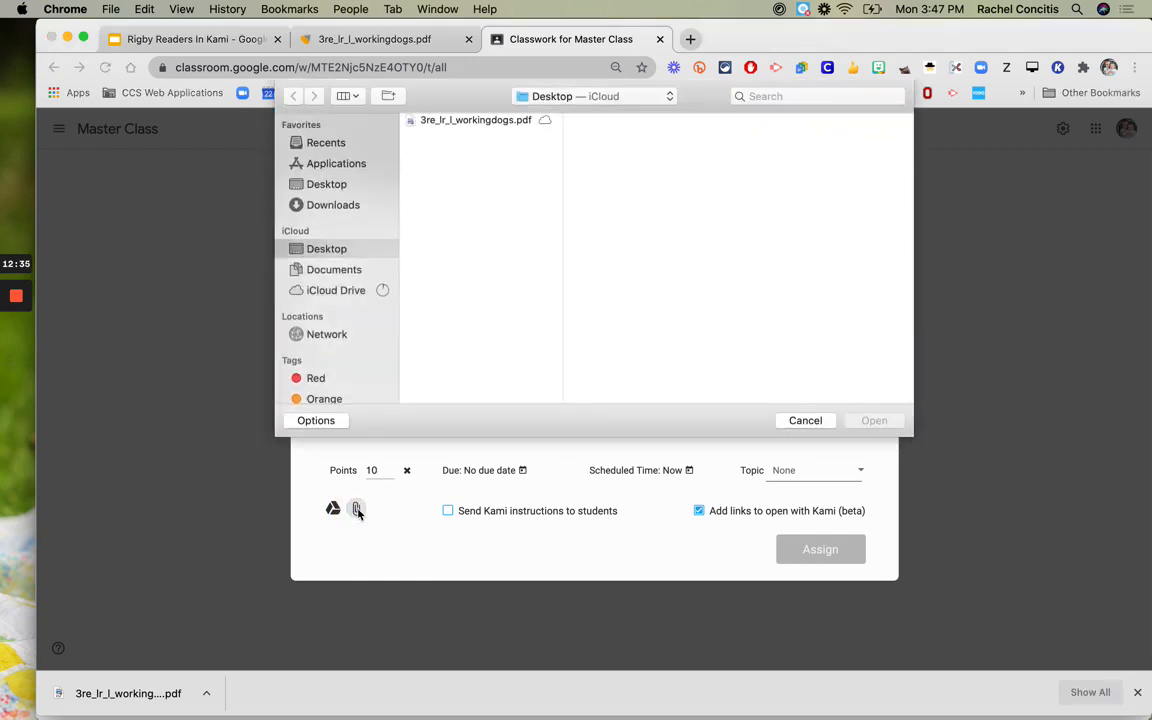
left_click(478, 128)
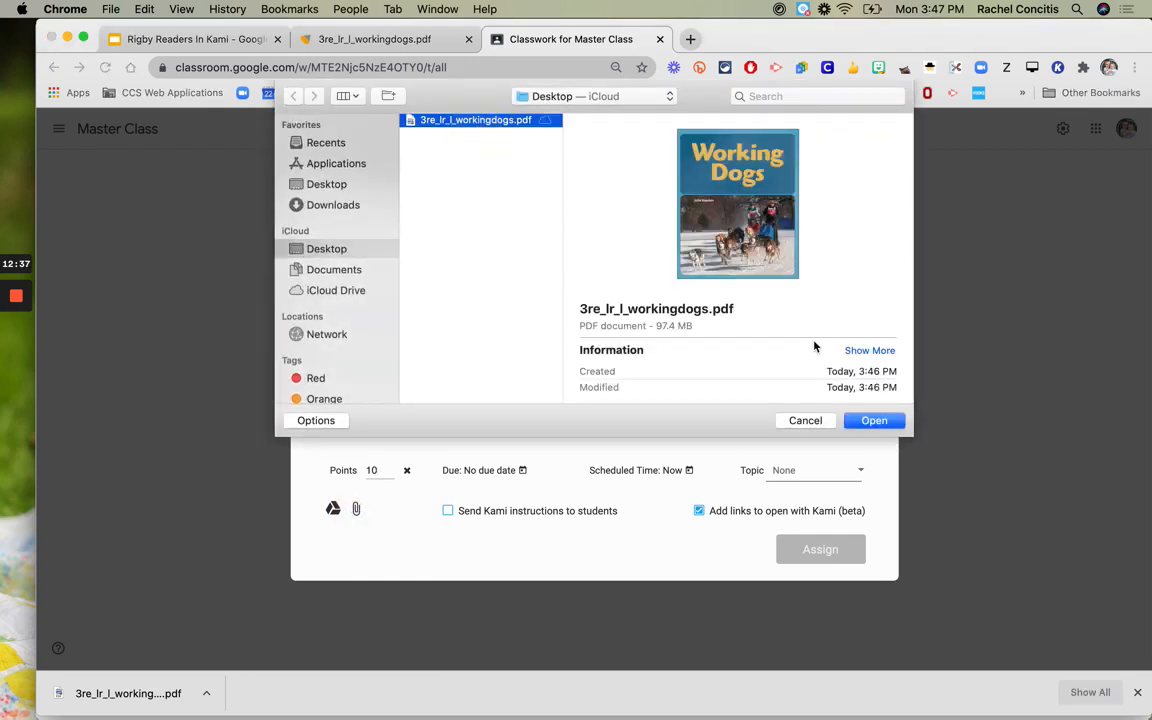
left_click(868, 421)
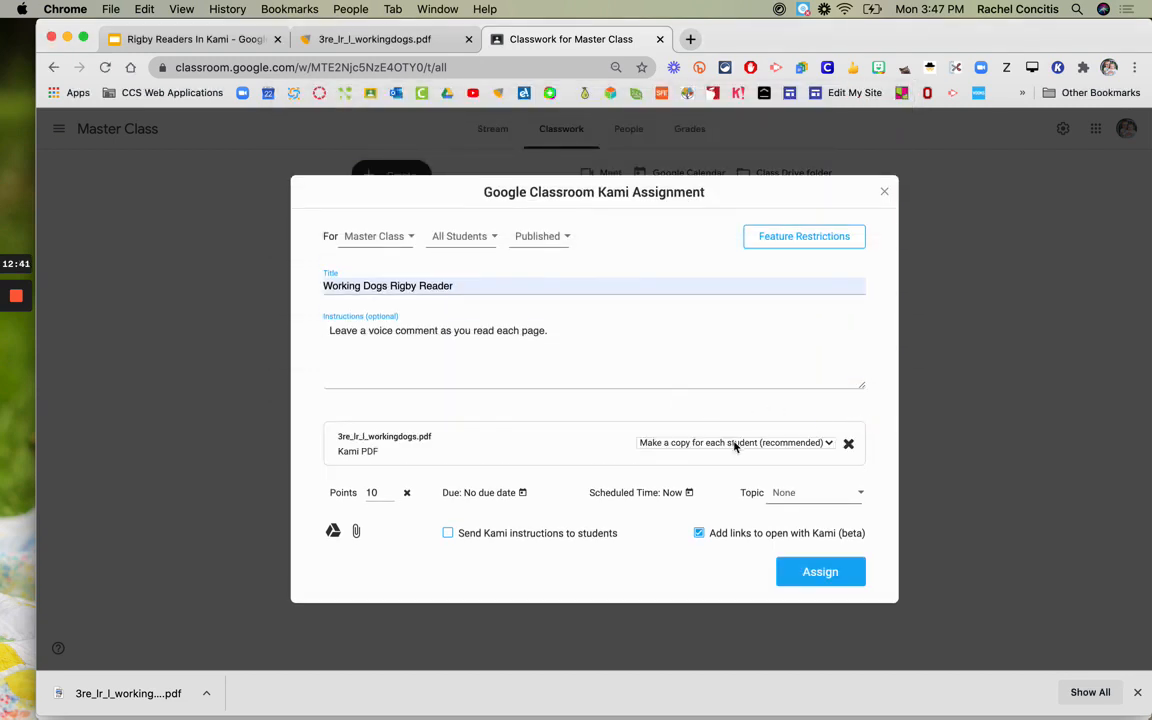
Keep the attached PDF on "Make a copy for each student (recommended)" and assign the work to the class
left_click(828, 445)
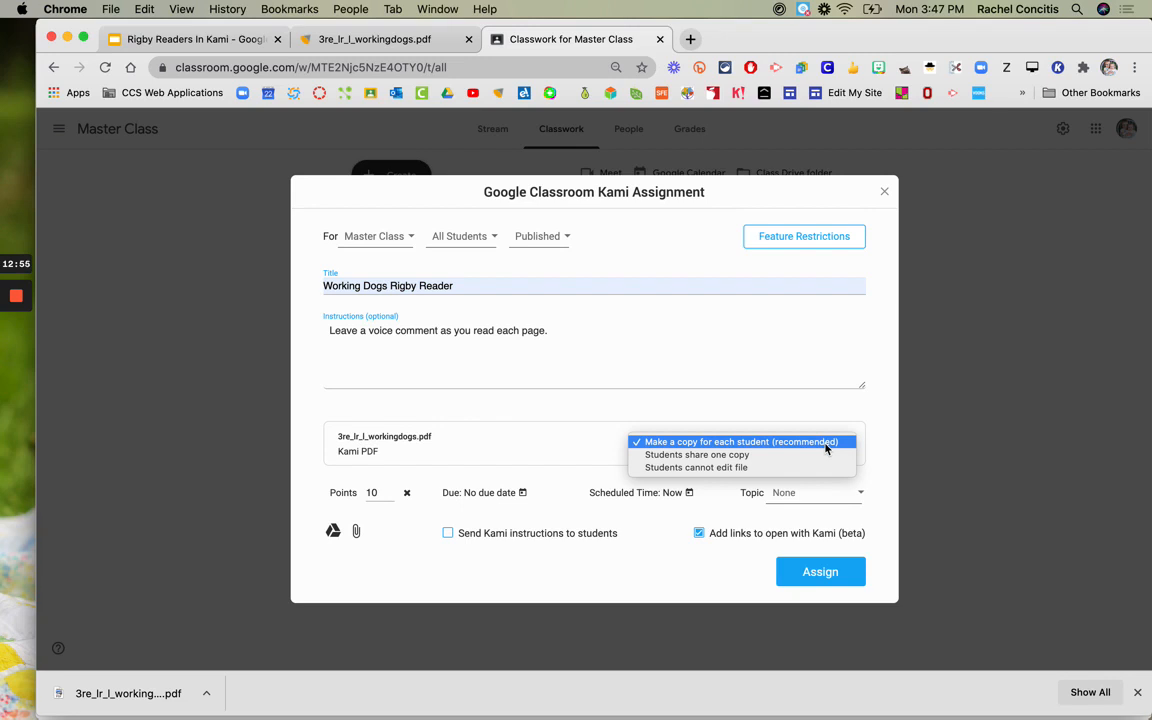
left_click(825, 446)
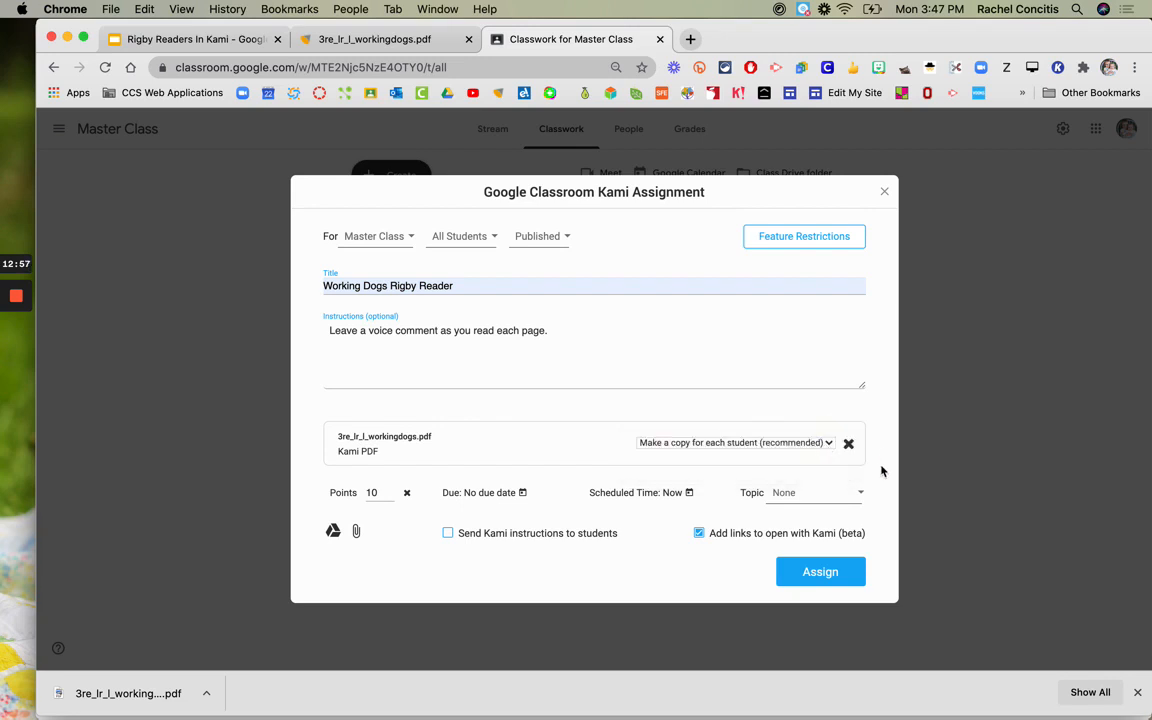
left_click(819, 573)
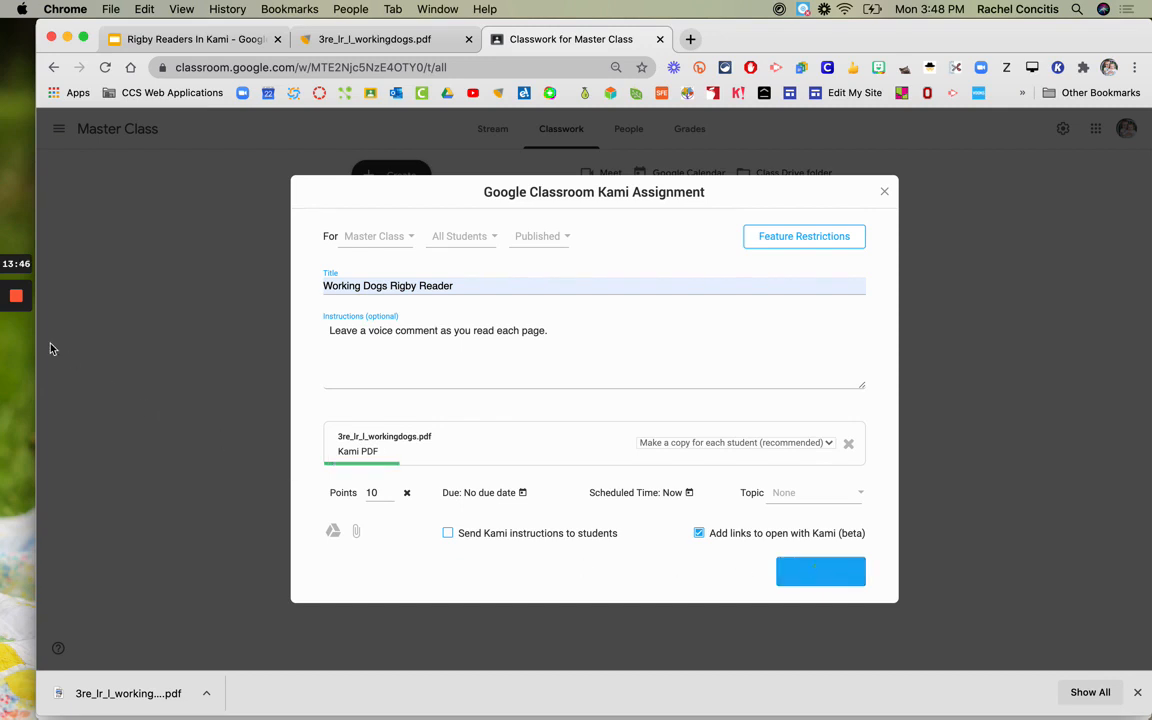
mouse_move(16, 327)
left_click(16, 360)
left_click(16, 360)
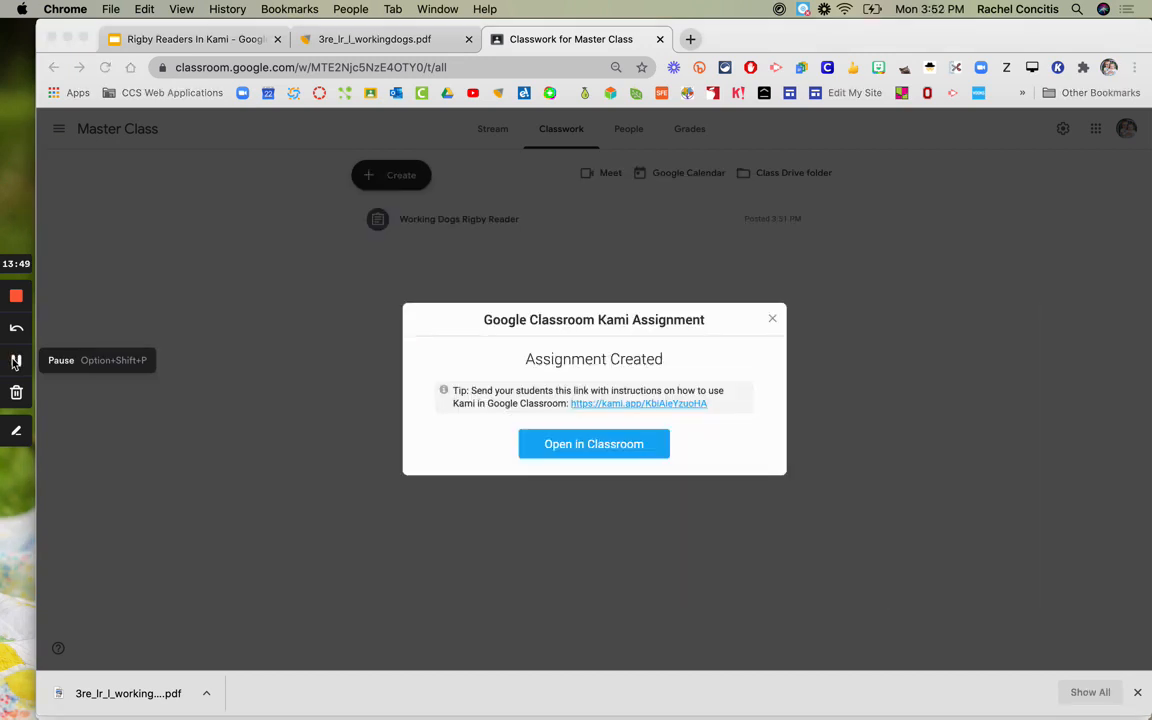
Switch to the student's Chrome profile and open the Working Dogs Rigby Reader assignment from the Master Class classwork with Kami
left_click(350, 9)
left_click(350, 40)
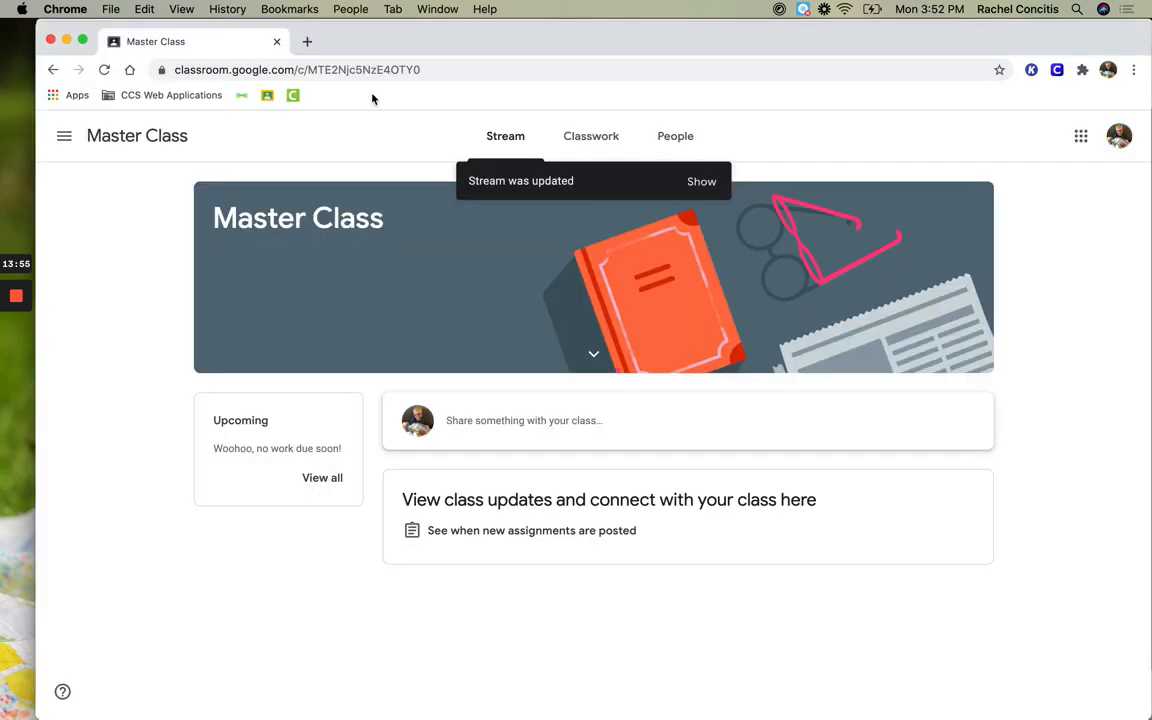
left_click(588, 138)
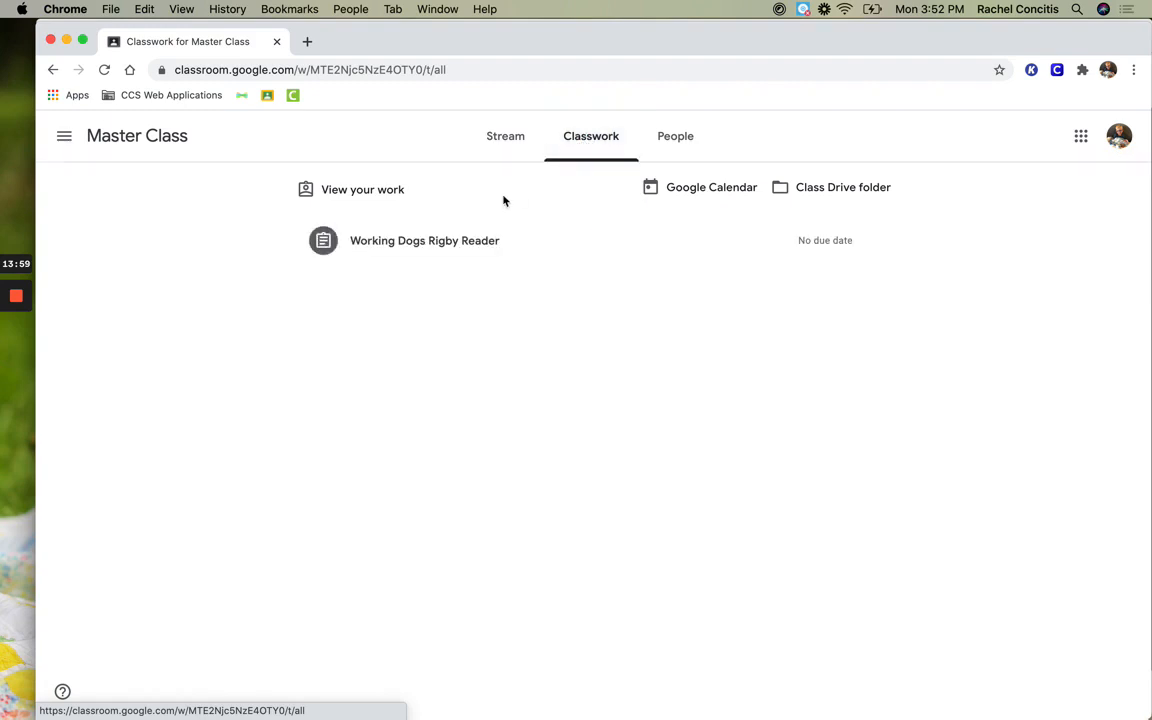
left_click(446, 247)
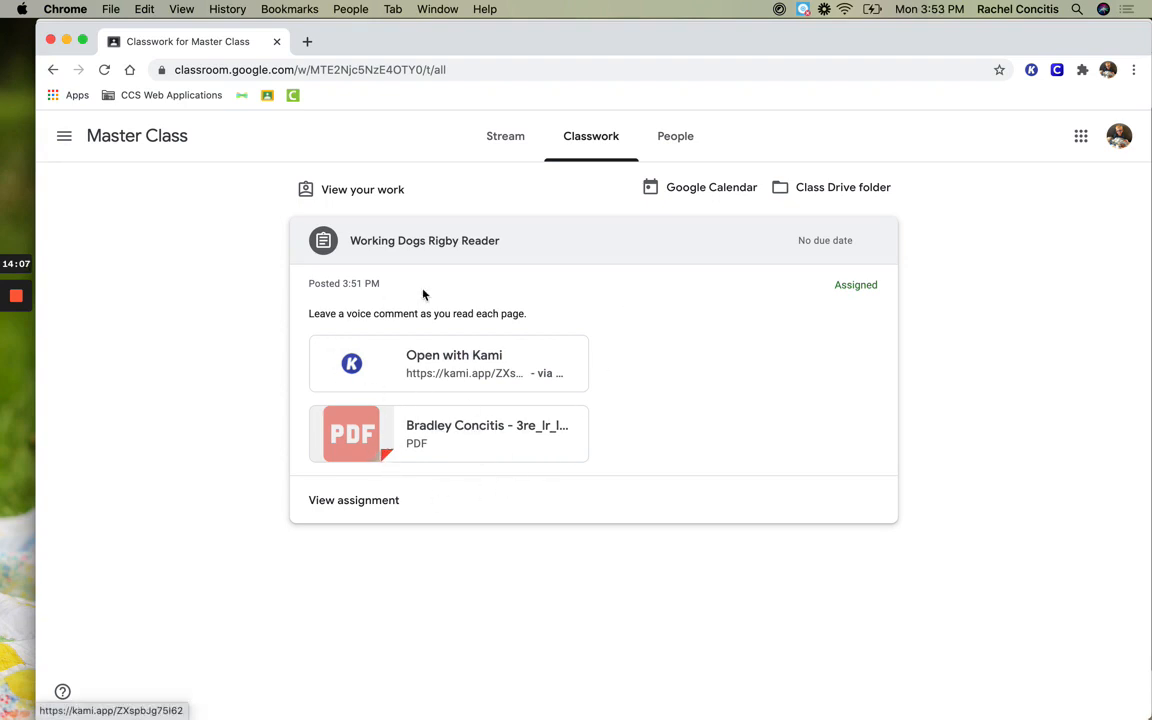
left_click(424, 363)
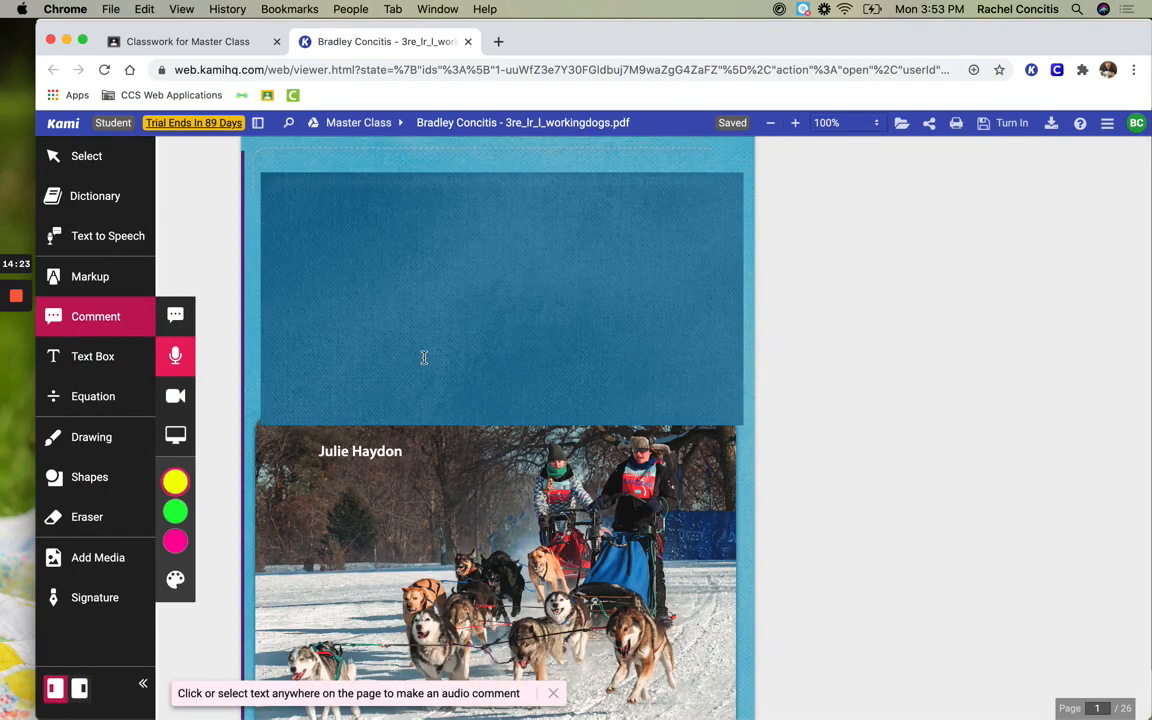
Look through the student's copy of the reader from the cover and contents to the "Dogs at Work" page
scroll(424, 357, "down", 3)
scroll(424, 357, "down", 3)
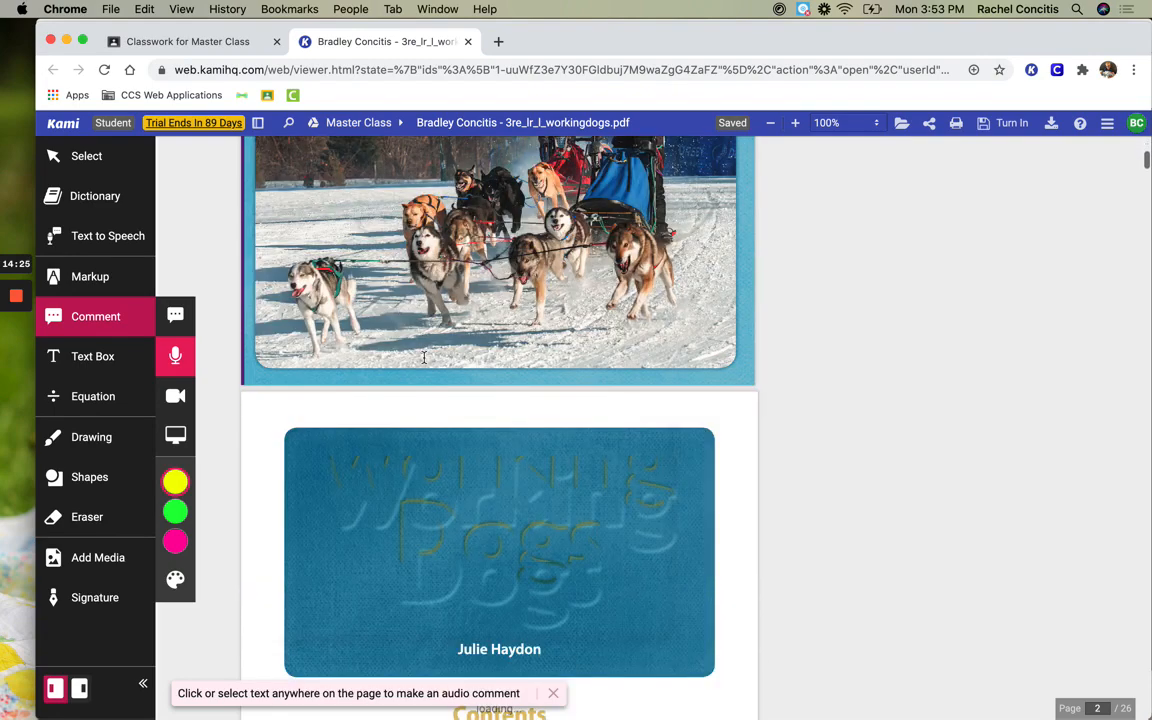
scroll(424, 357, "down", 1)
scroll(424, 357, "down", 3)
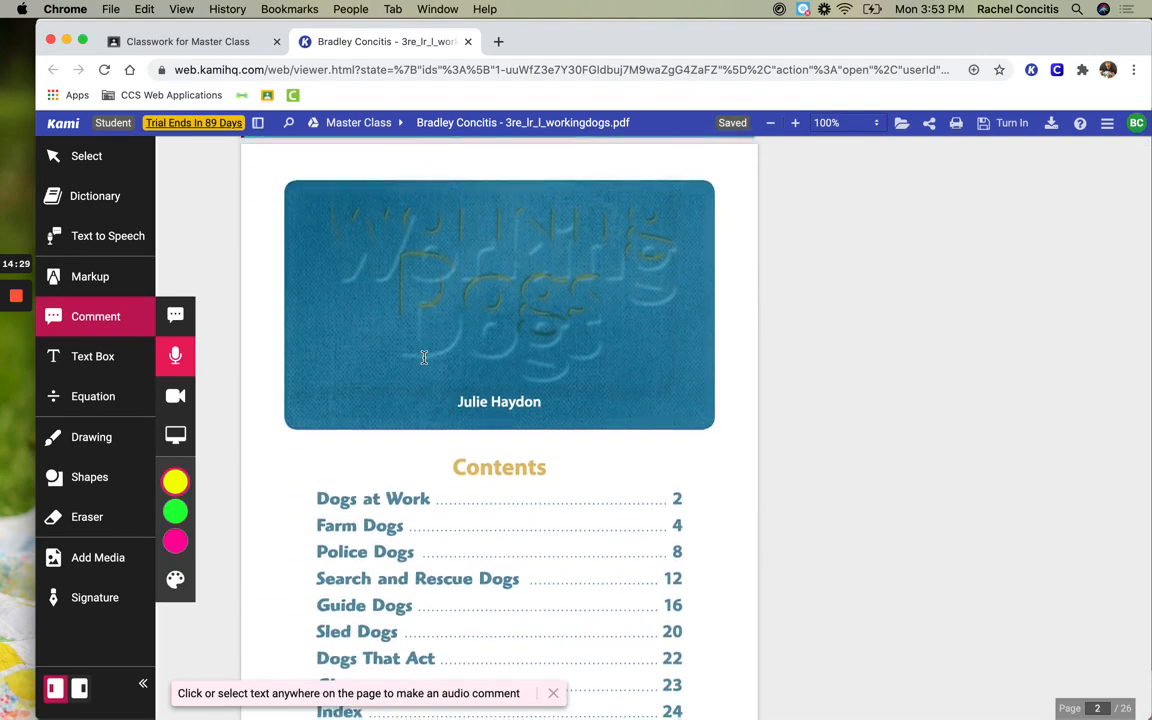
scroll(424, 357, "down", 1)
scroll(424, 357, "down", 10)
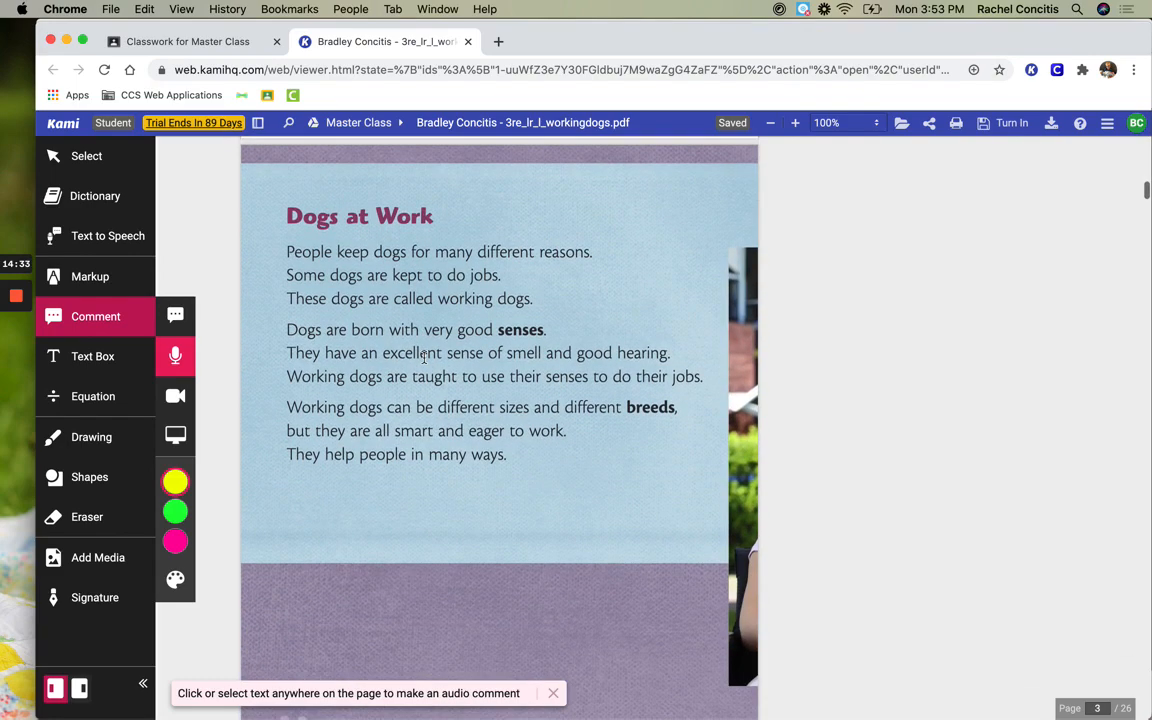
scroll(424, 357, "up", 2)
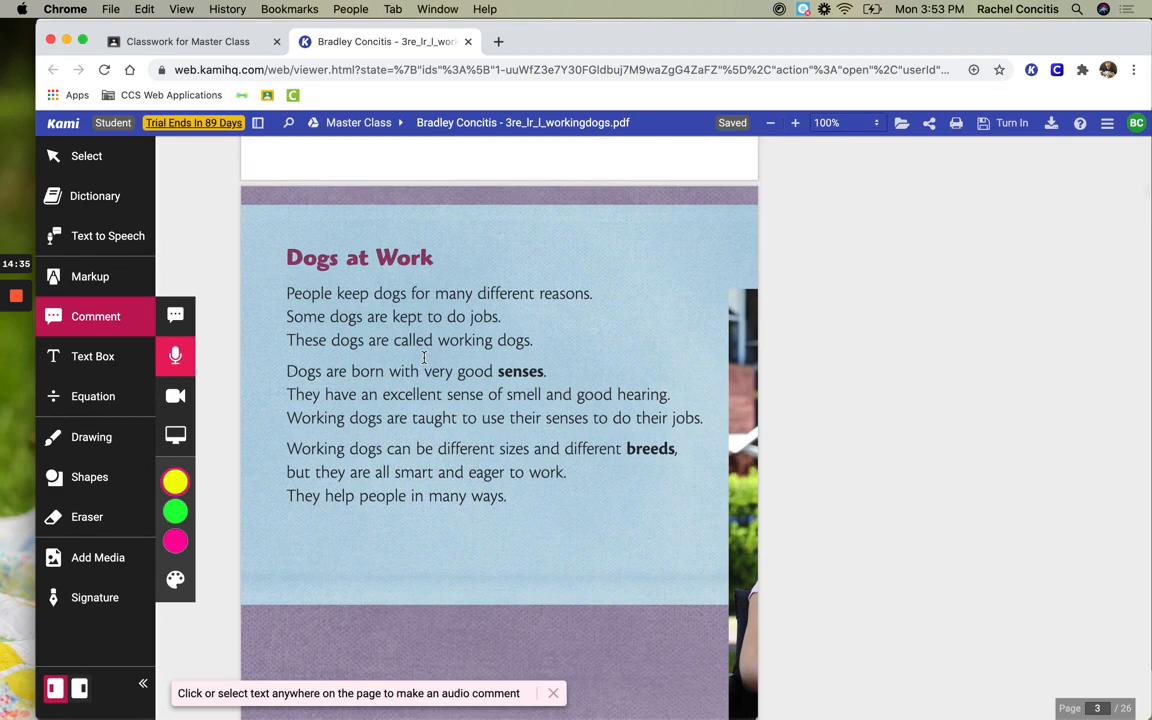
scroll(424, 357, "up", 1)
scroll(424, 357, "down", 1)
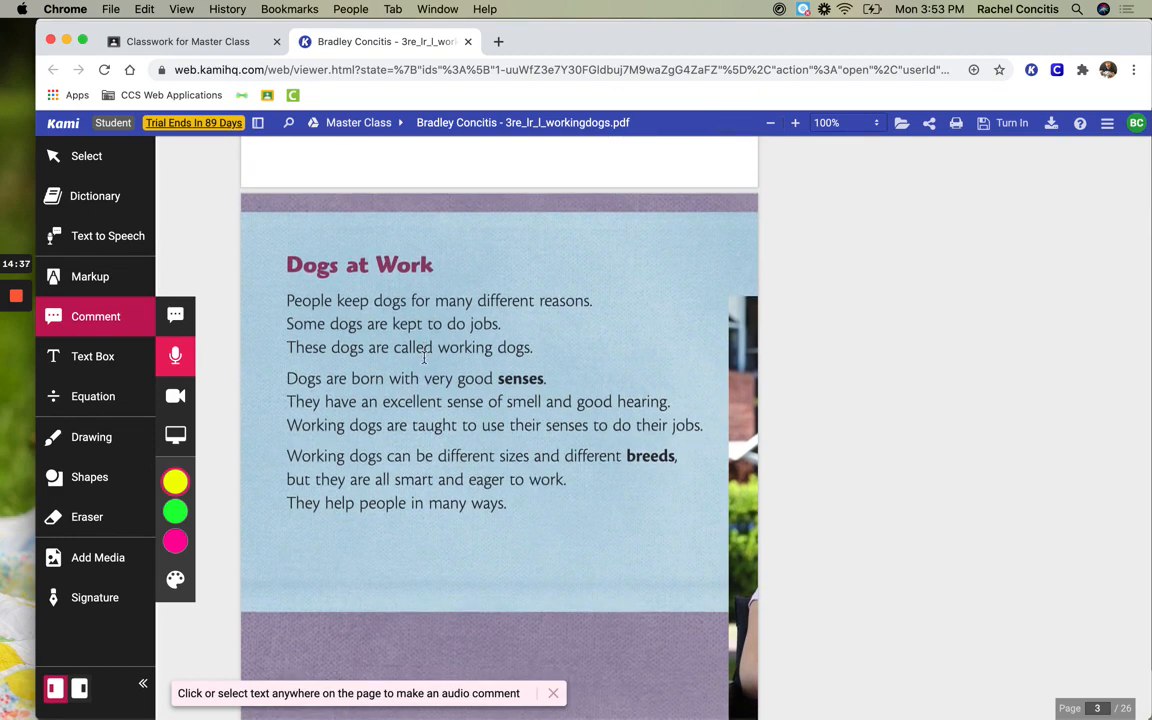